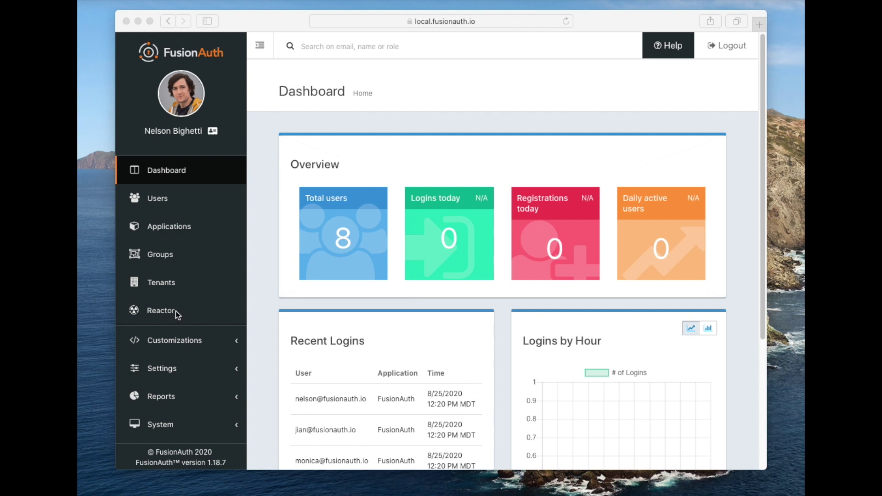
Open the Reactor overview showing zero passwords checked, breached or flagged
{"action": "left_click", "coordinate": [272, 301]}
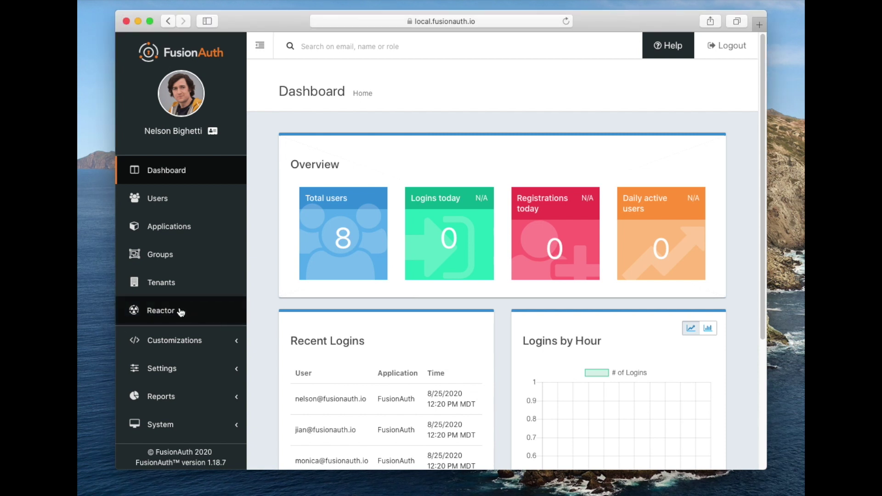
{"action": "left_click", "coordinate": [181, 311]}
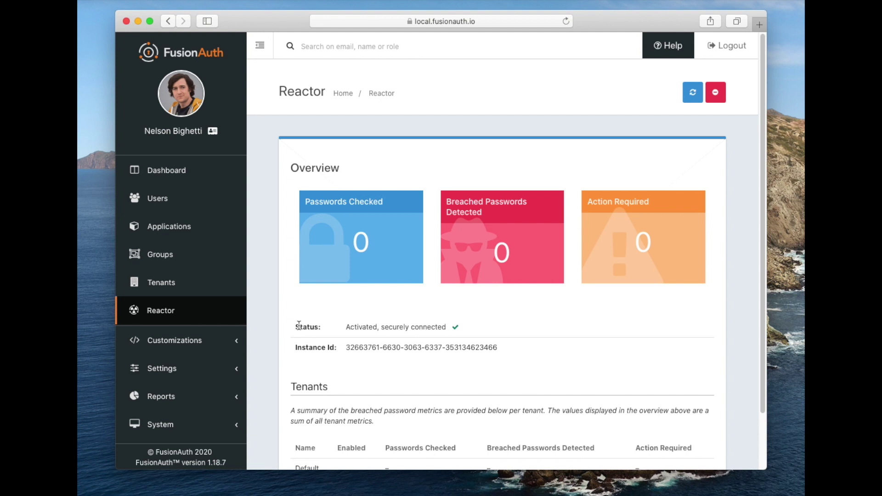
{"action": "scroll", "coordinate": [191, 366], "scroll_direction": "down", "scroll_amount": 2}
Go to Customizations > Form Fields and start adding a new form field
{"action": "left_click", "coordinate": [188, 341]}
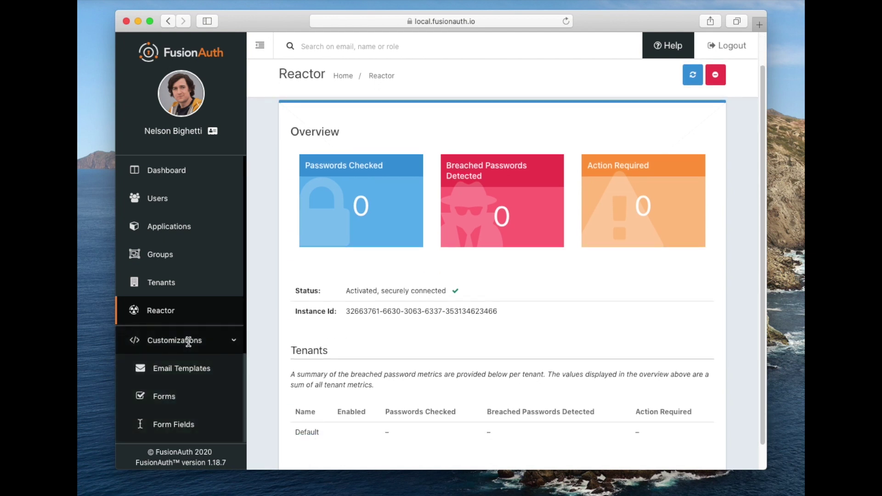
{"action": "scroll", "coordinate": [191, 381], "scroll_direction": "down", "scroll_amount": 1}
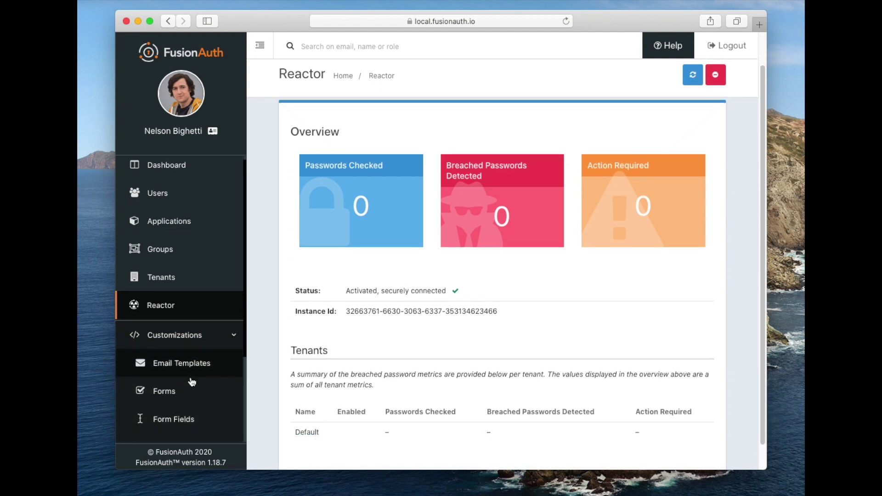
{"action": "left_click", "coordinate": [188, 415]}
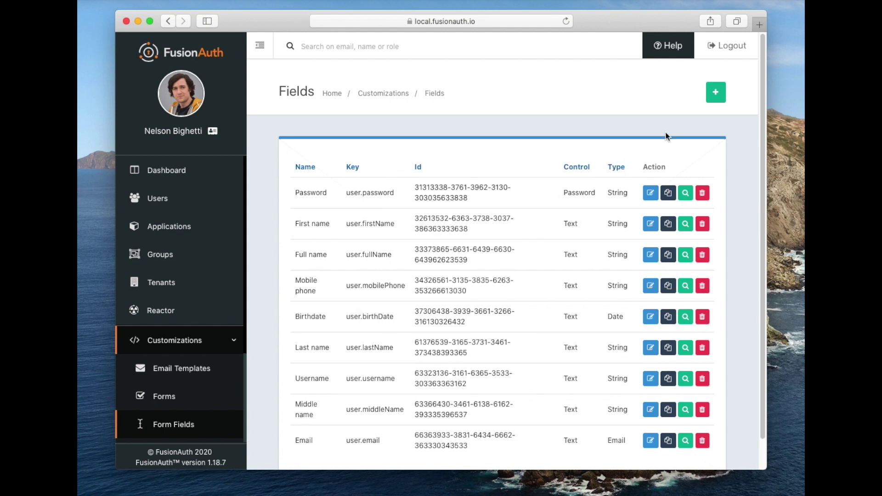
{"action": "left_click", "coordinate": [716, 92]}
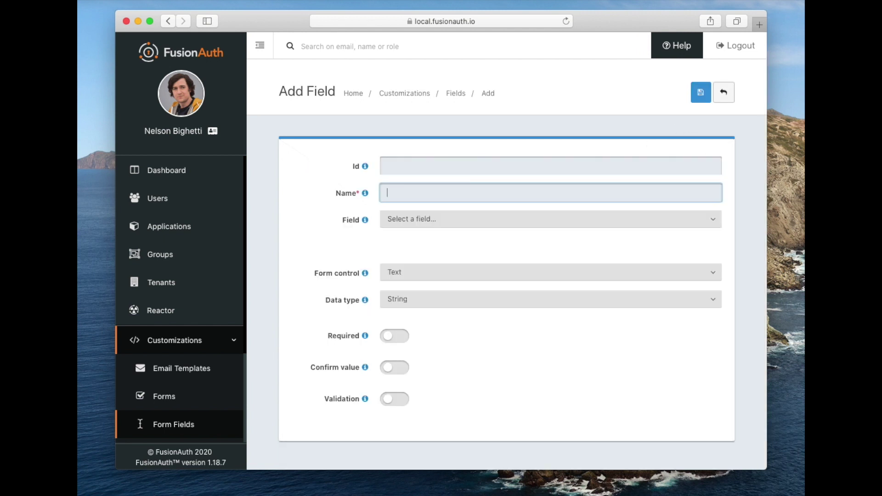
Enter 'Minimum price' as the new field's name
{"action": "type", "text": "Minimum price"}
Open the Field dropdown to list the data the Minimum price field can map to
{"action": "left_click", "coordinate": [388, 225]}
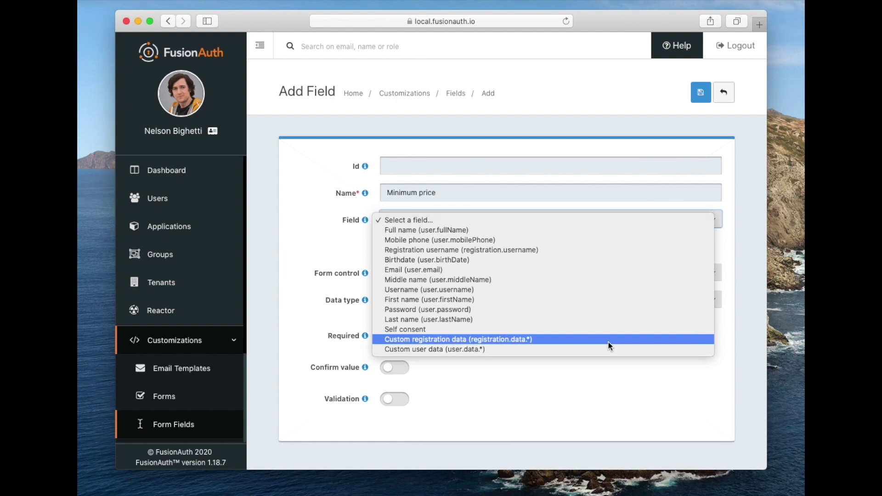
Map the field to Custom registration data under the key minprice
{"action": "left_click", "coordinate": [609, 340]}
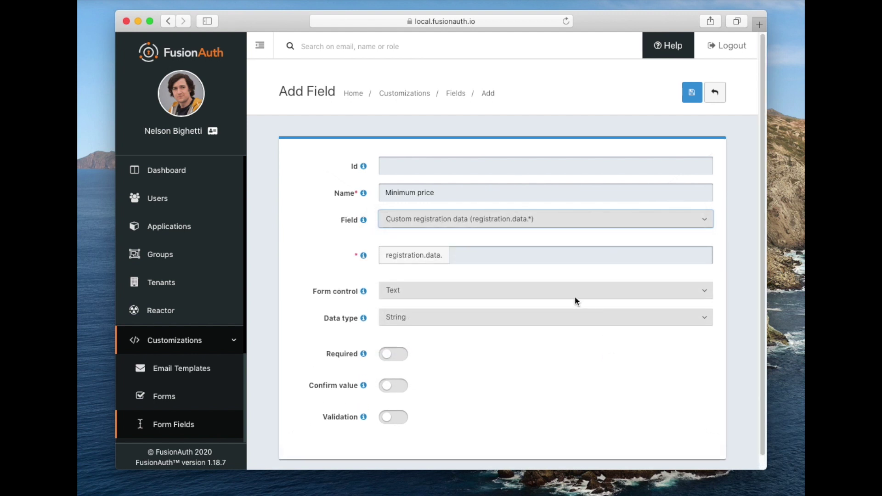
{"action": "left_click", "coordinate": [483, 257]}
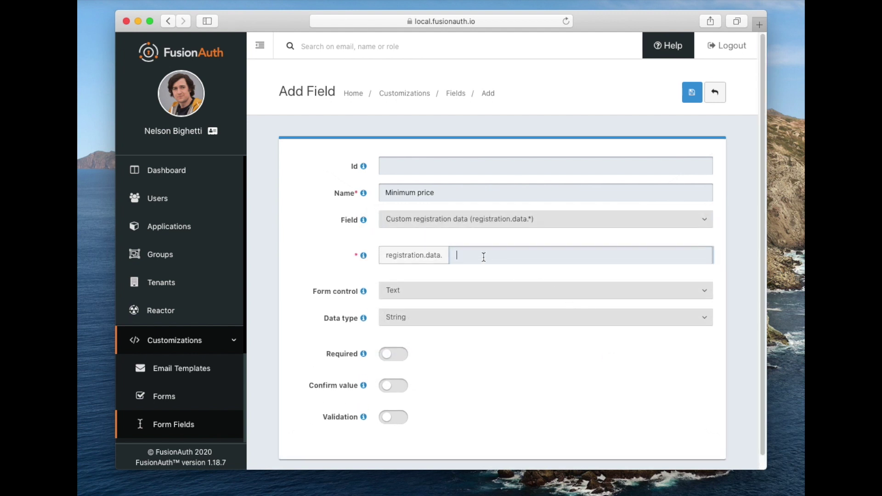
{"action": "type", "text": "minprice"}
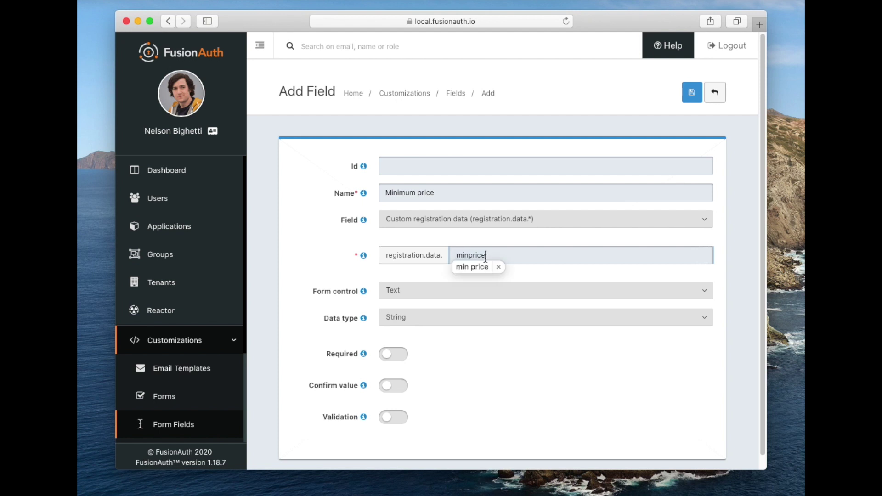
{"action": "left_click", "coordinate": [499, 267]}
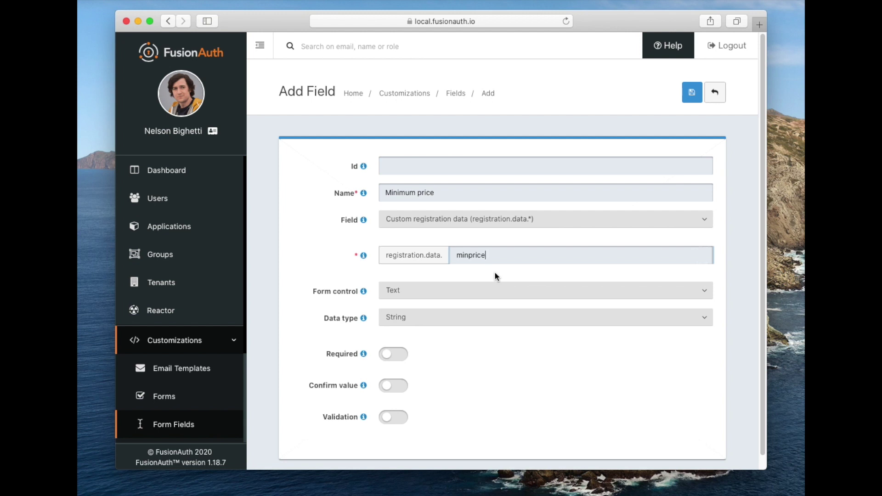
{"action": "left_click", "coordinate": [487, 295]}
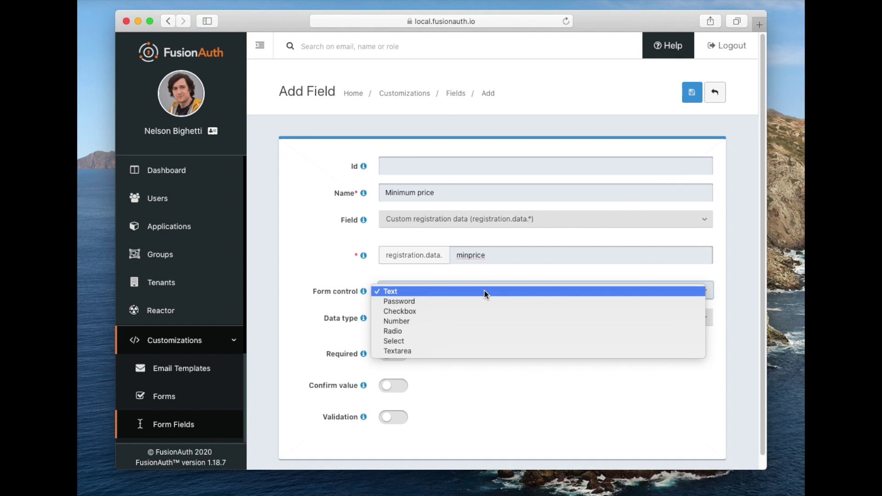
Set both the form control and the data type of Minimum price to Number
{"action": "left_click", "coordinate": [485, 321]}
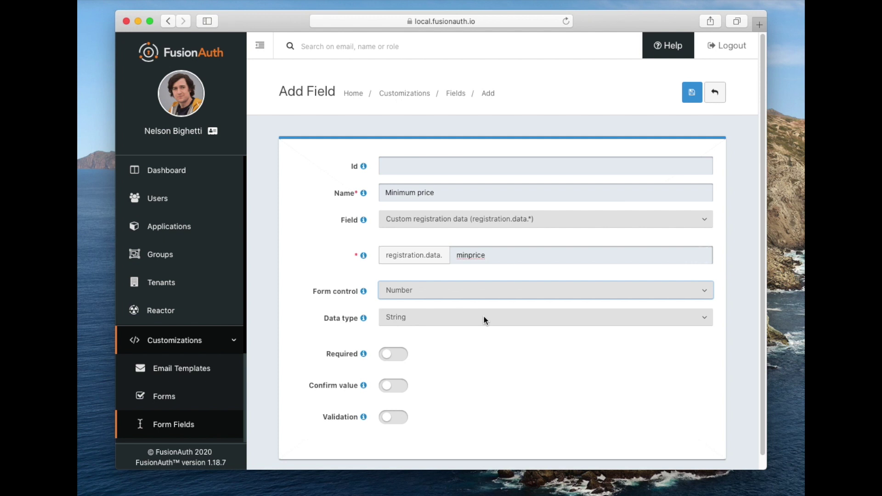
{"action": "left_click", "coordinate": [484, 320]}
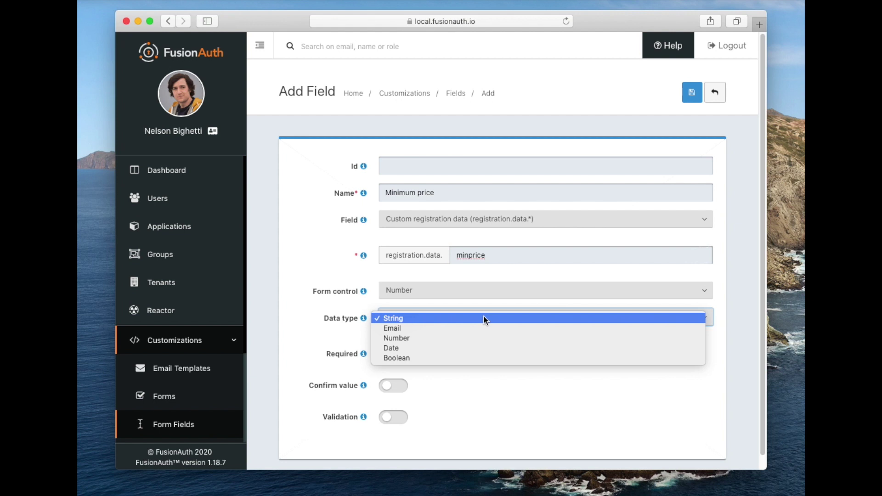
{"action": "left_click", "coordinate": [473, 292]}
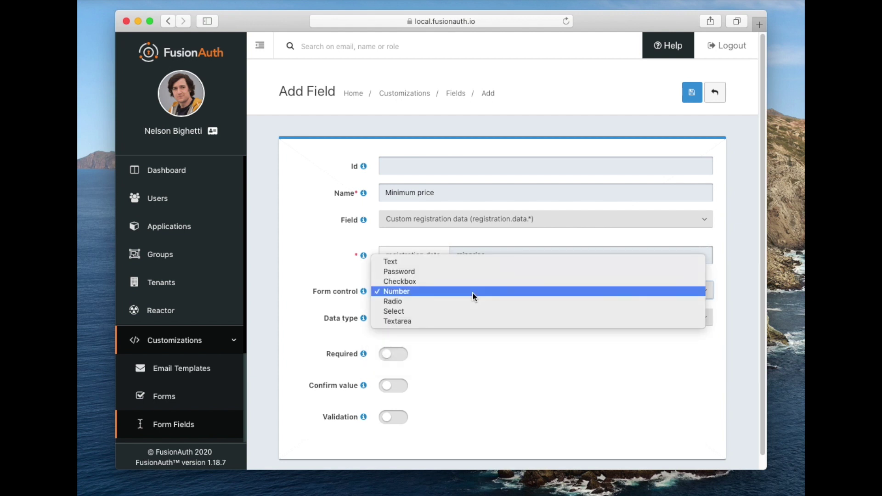
{"action": "left_click", "coordinate": [473, 295]}
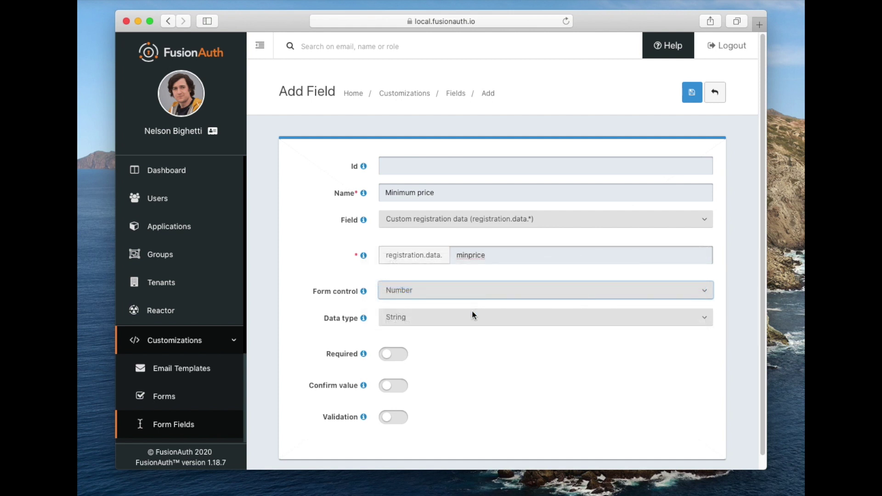
{"action": "left_click", "coordinate": [474, 321]}
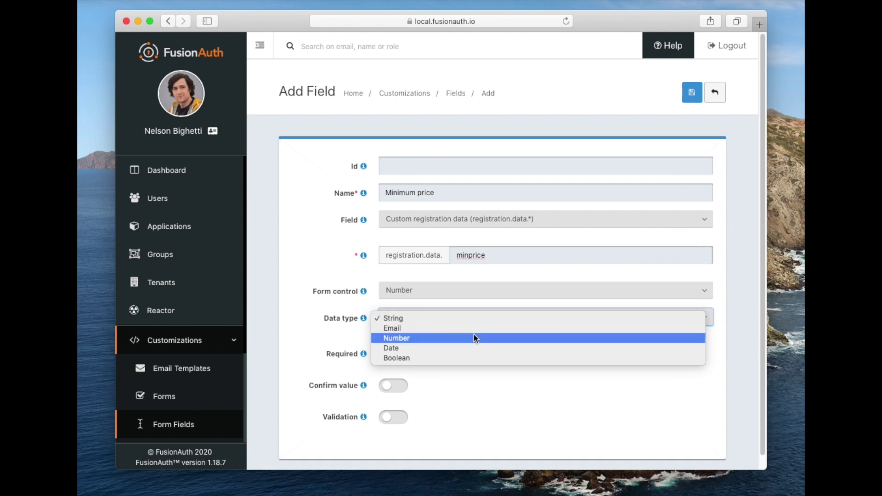
{"action": "left_click", "coordinate": [475, 338]}
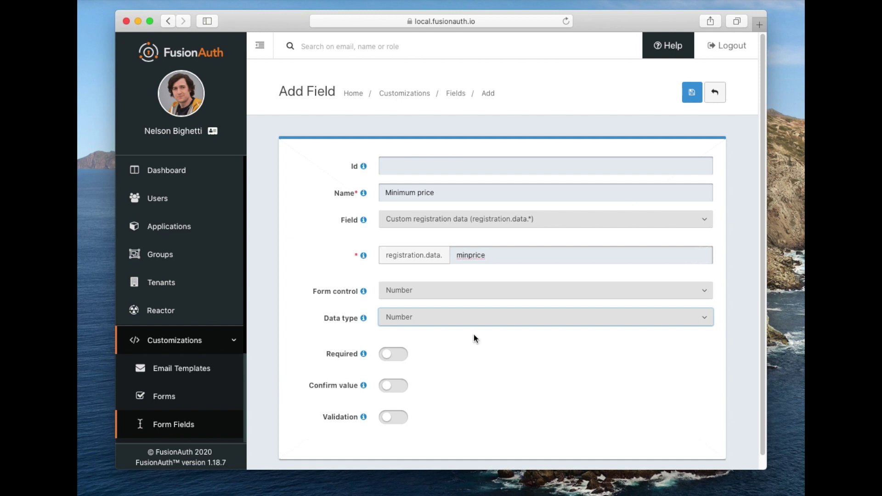
{"action": "left_click", "coordinate": [448, 303]}
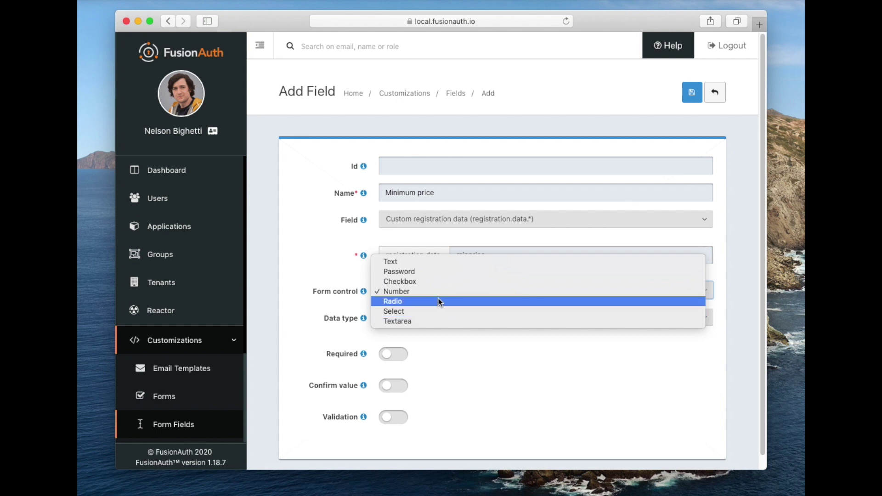
{"action": "left_click", "coordinate": [437, 292]}
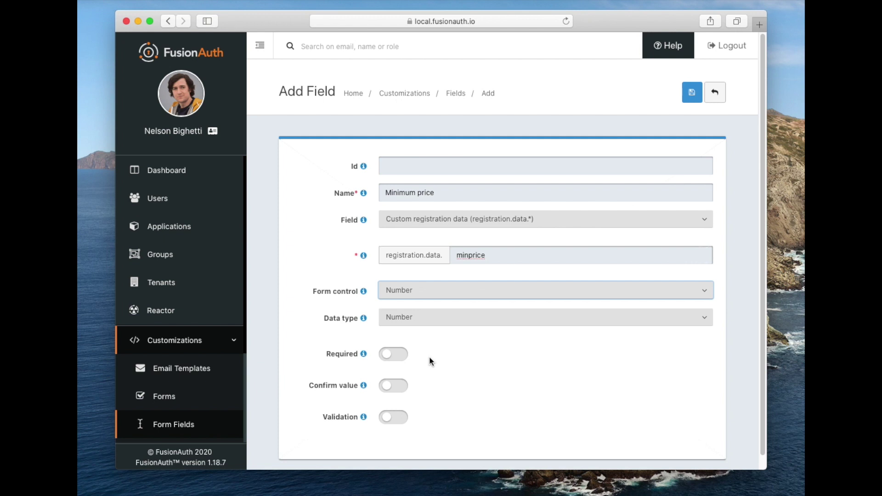
Leave validation off and mark the Minimum price field as required
{"action": "left_click", "coordinate": [394, 419]}
{"action": "scroll", "coordinate": [443, 414], "scroll_direction": "down", "scroll_amount": 1}
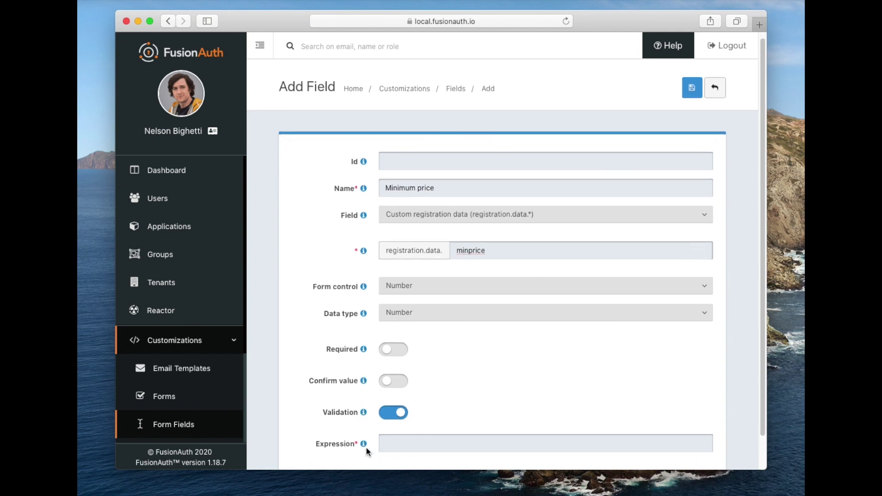
{"action": "mouse_move", "coordinate": [366, 448]}
{"action": "left_click", "coordinate": [386, 416]}
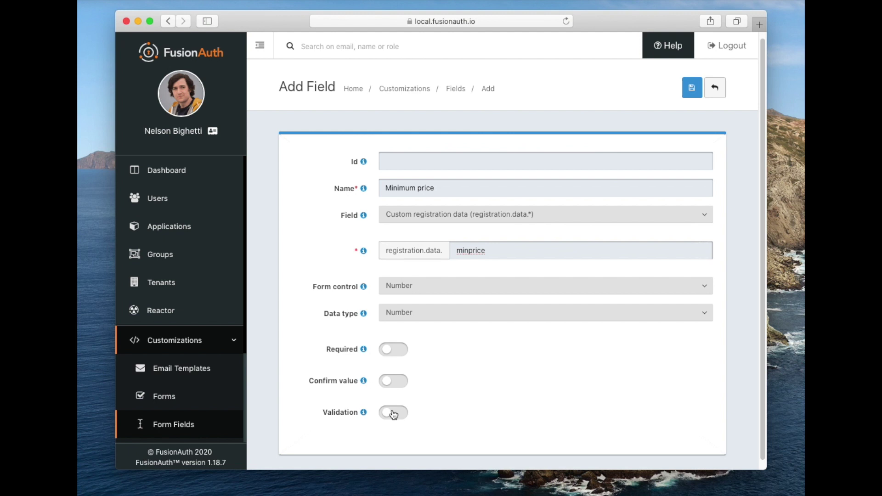
{"action": "left_click", "coordinate": [400, 354]}
Save Minimum price, duplicate it, and rename the copy to 'Maximum price'
{"action": "left_click", "coordinate": [691, 90]}
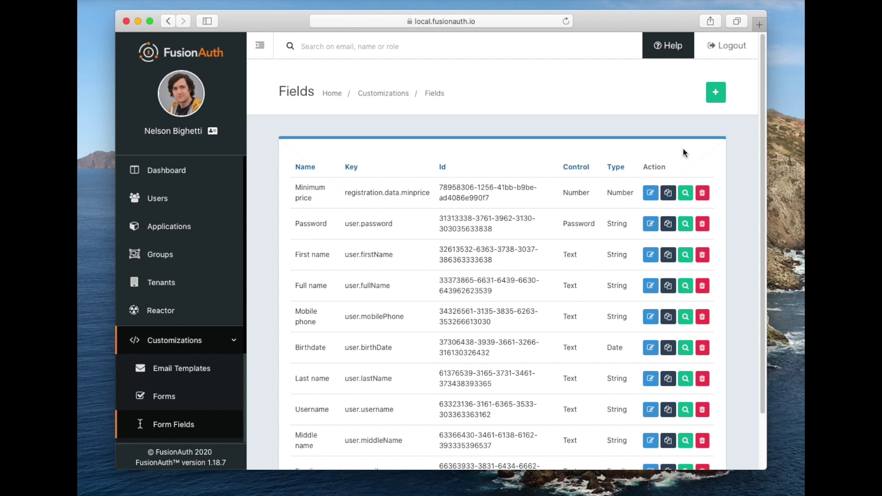
{"action": "left_click", "coordinate": [670, 194]}
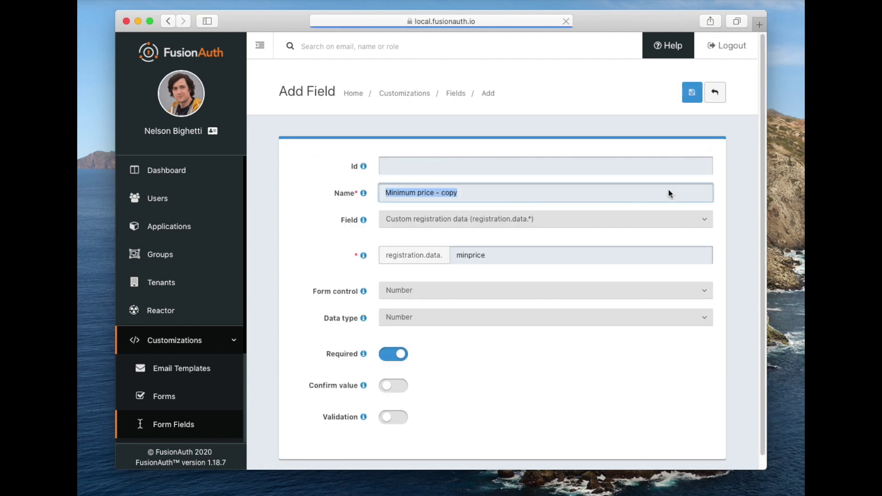
{"action": "left_click", "coordinate": [668, 190]}
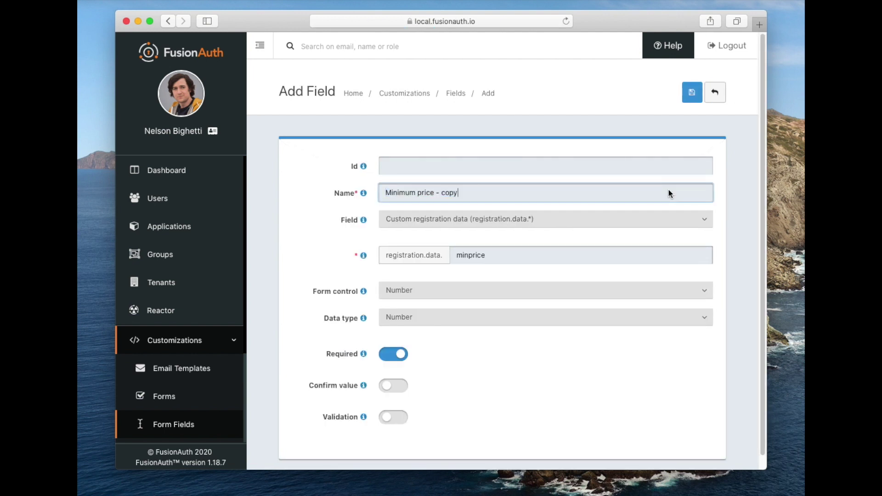
{"action": "key", "text": "BackSpace"}
{"action": "key", "text": "BackSpace"}
{"action": "key", "text": "BackSpace"}
{"action": "key", "text": "BackSpace"}
{"action": "key", "text": "BackSpace"}
{"action": "key", "text": "BackSpace"}
{"action": "key", "text": "BackSpace"}
{"action": "left_click", "coordinate": [399, 193]}
{"action": "key", "text": "BackSpace"}
{"action": "key", "text": "BackSpace"}
{"action": "key", "text": "BackSpace"}
{"action": "type", "text": "axi"}
Change the copied key to maxprice and save the Maximum price field
{"action": "left_click", "coordinate": [469, 255]}
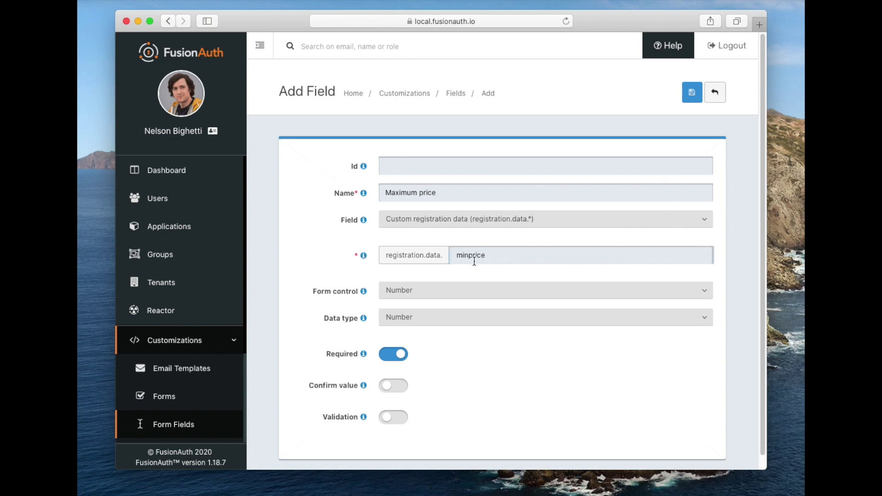
{"action": "key", "text": "BackSpace"}
{"action": "key", "text": "BackSpace"}
{"action": "type", "text": "ax"}
{"action": "left_click", "coordinate": [695, 91]}
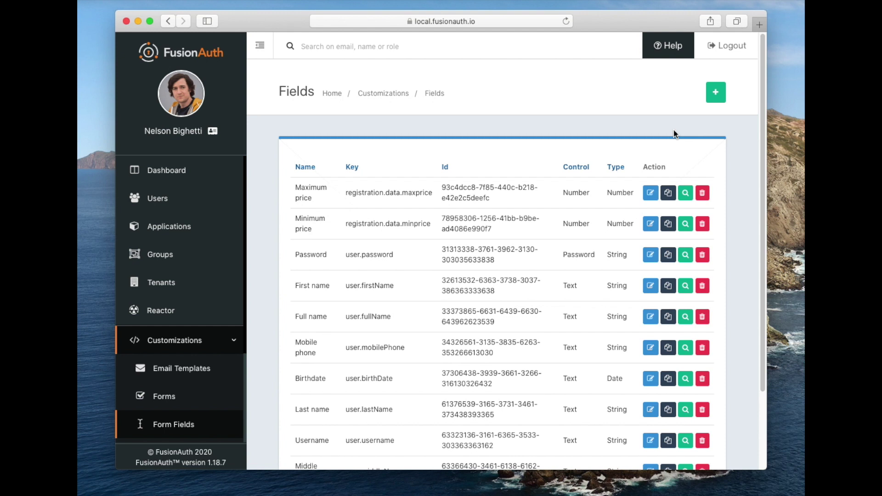
Add another form field named geographicarea
{"action": "left_click", "coordinate": [714, 97]}
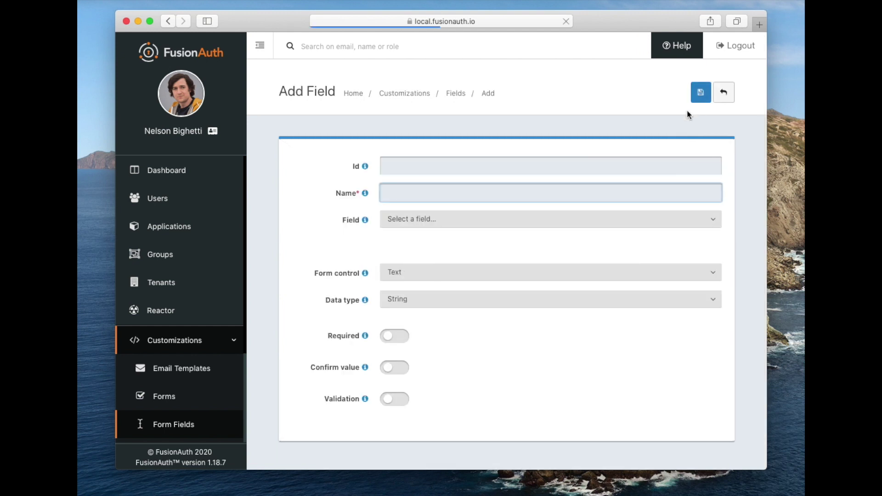
{"action": "type", "text": "geo"}
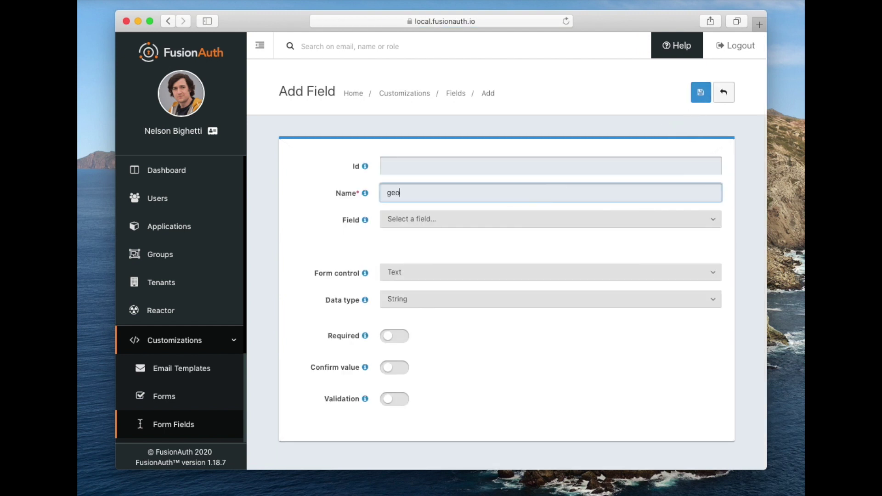
{"action": "type", "text": "graphicarea"}
{"action": "key", "text": "Escape"}
Map it to Custom registration data key geographicarea, keep String type, and save
{"action": "left_click", "coordinate": [504, 219]}
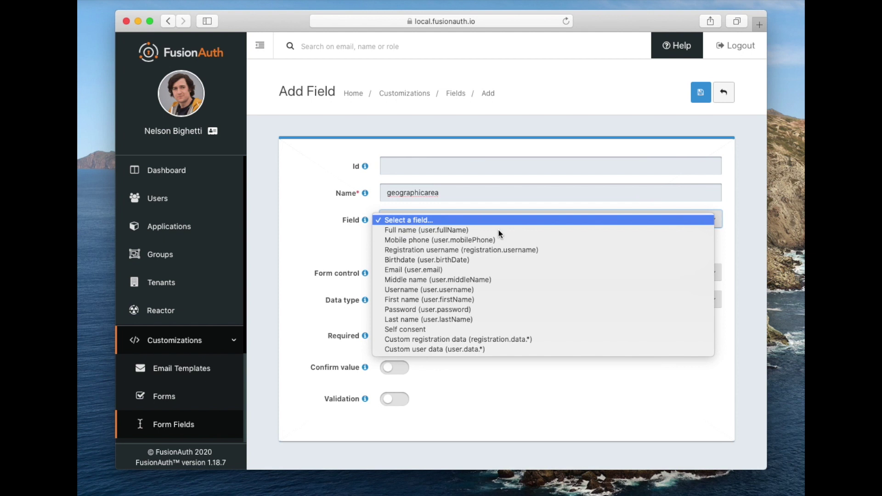
{"action": "left_click", "coordinate": [483, 338]}
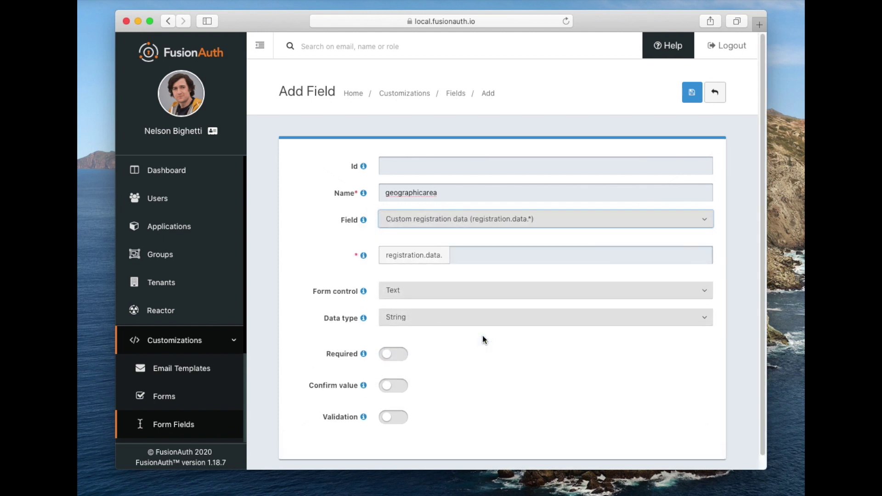
{"action": "left_click", "coordinate": [466, 255]}
{"action": "type", "text": "geographicarea"}
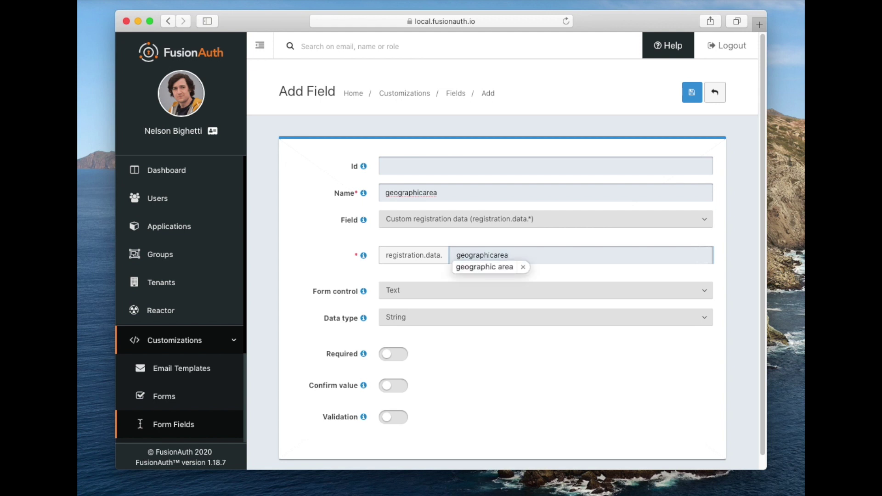
{"action": "left_click", "coordinate": [521, 267]}
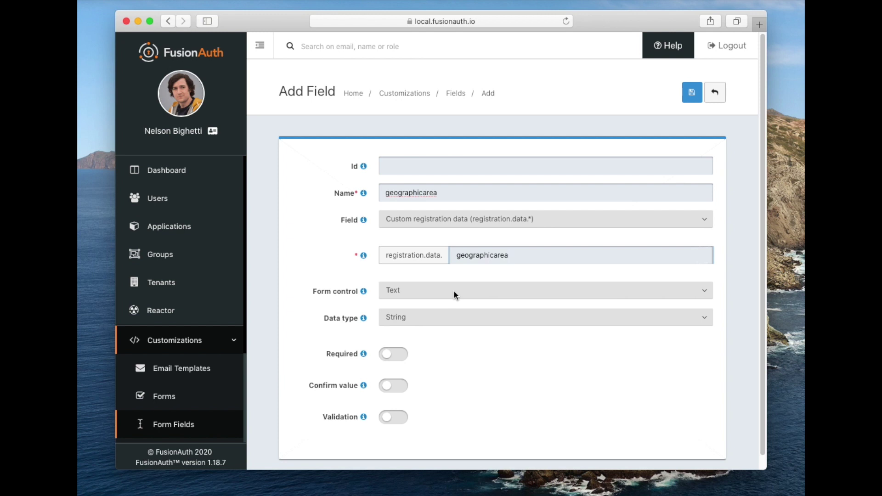
{"action": "left_click", "coordinate": [448, 316]}
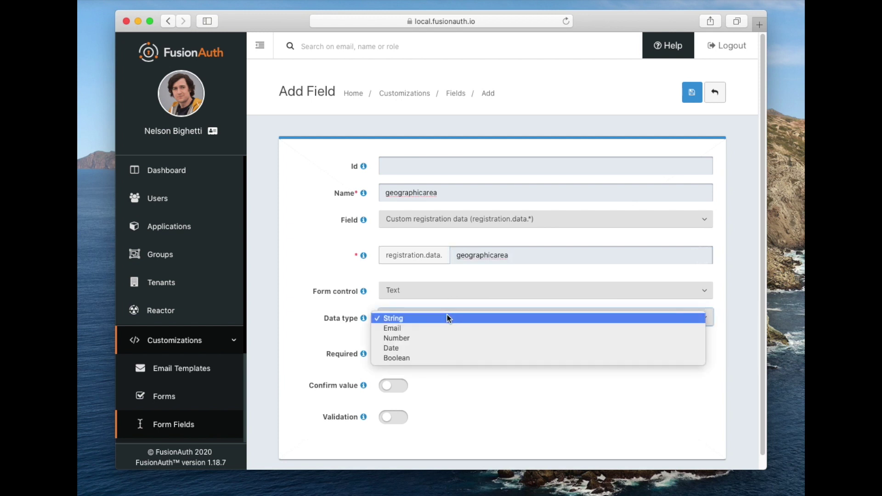
{"action": "left_click", "coordinate": [449, 318]}
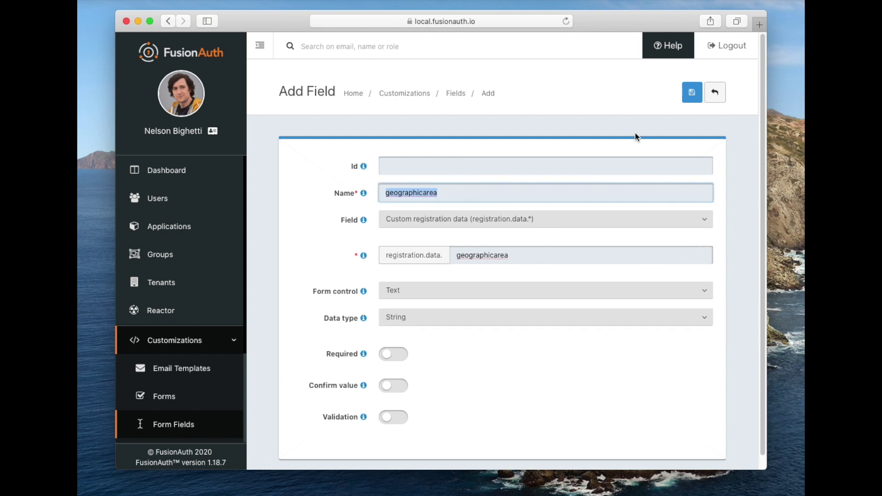
{"action": "left_click", "coordinate": [685, 93]}
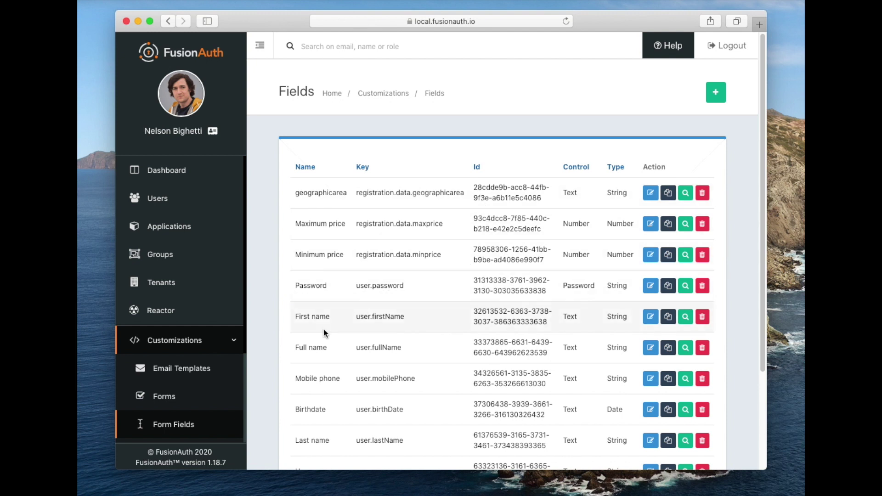
Go to Customizations > Forms and start a new Registration form
{"action": "left_click", "coordinate": [186, 399]}
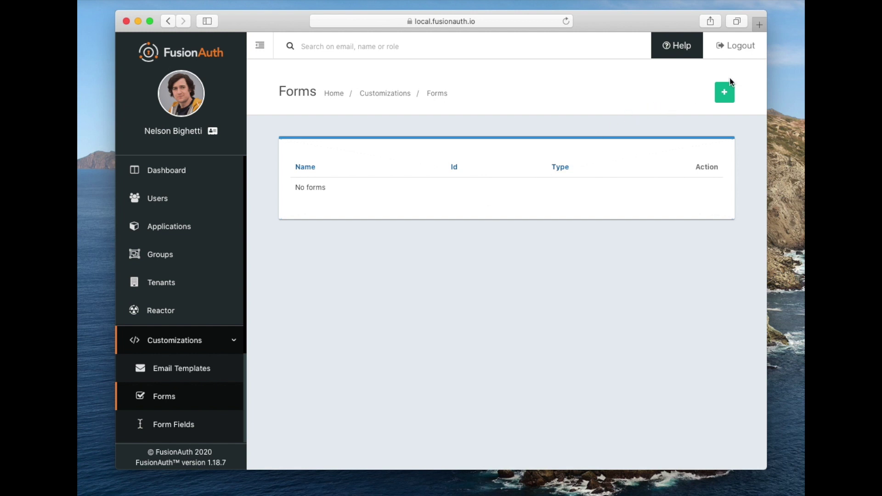
{"action": "left_click", "coordinate": [728, 92]}
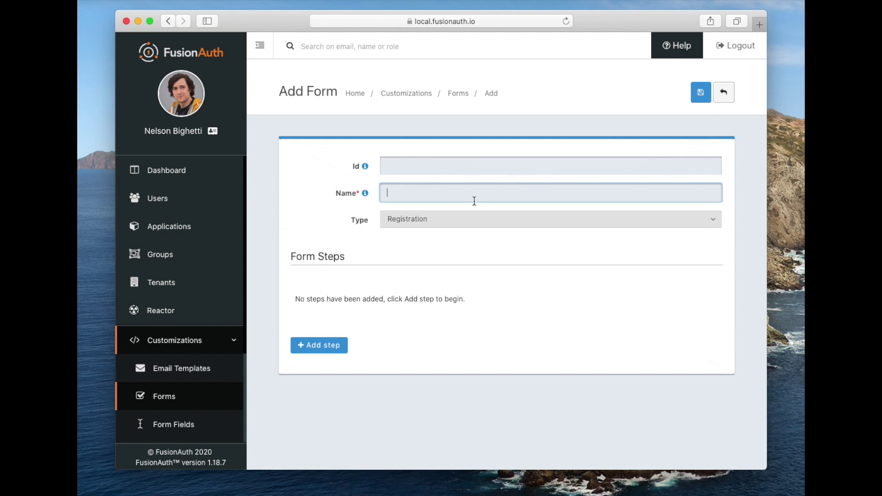
Enter 'Real Estate Search Registration' as the form name and add Step 1 and Step 2
{"action": "type", "text": "Real Estate Search Registration"}
{"action": "left_click", "coordinate": [340, 345]}
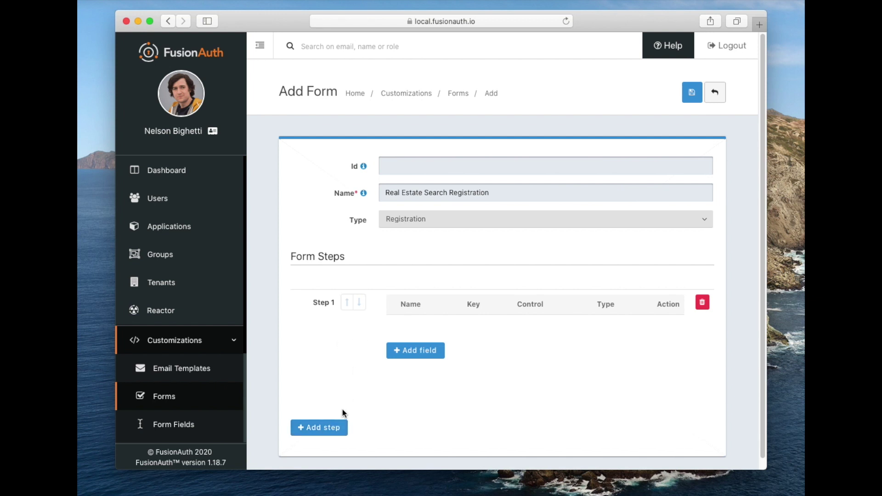
{"action": "left_click", "coordinate": [333, 429]}
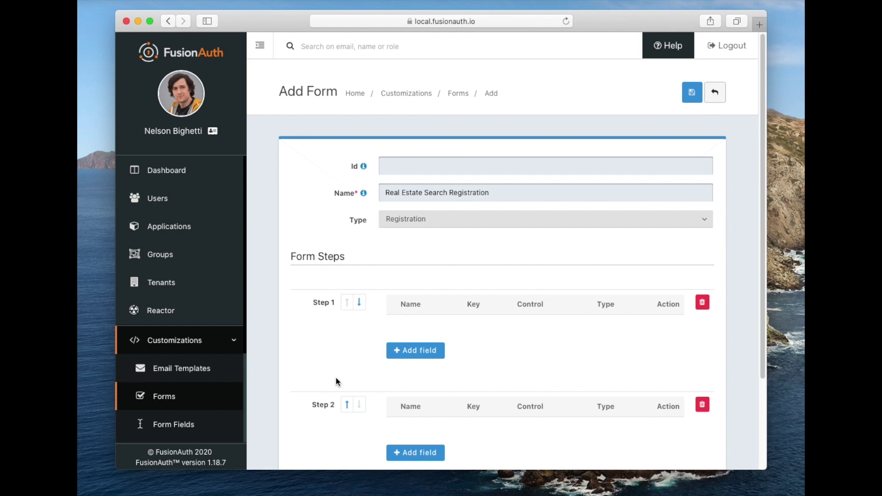
Add the First name and Email fields to Step 1
{"action": "left_click", "coordinate": [402, 354]}
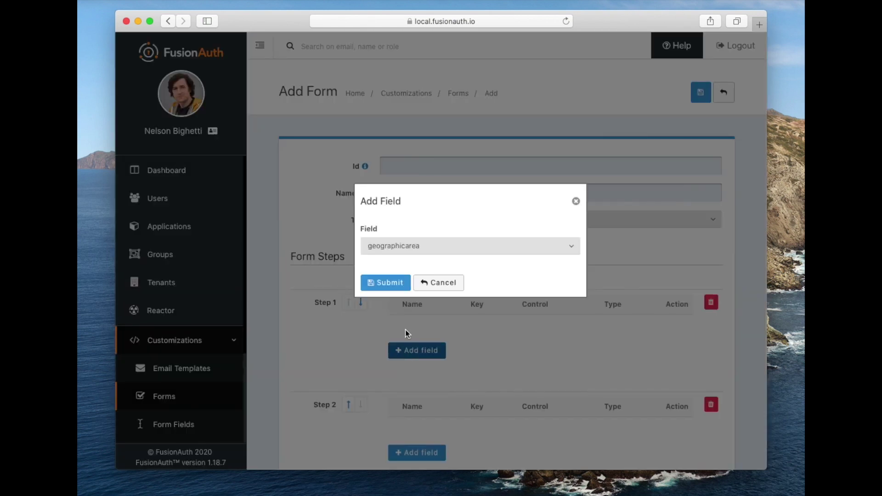
{"action": "left_click", "coordinate": [389, 246]}
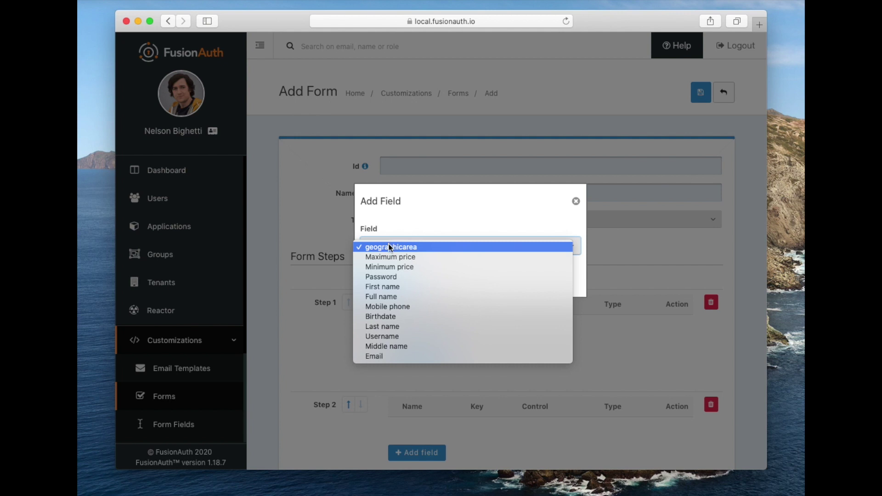
{"action": "left_click", "coordinate": [384, 286]}
{"action": "left_click", "coordinate": [386, 286]}
{"action": "left_click", "coordinate": [418, 379]}
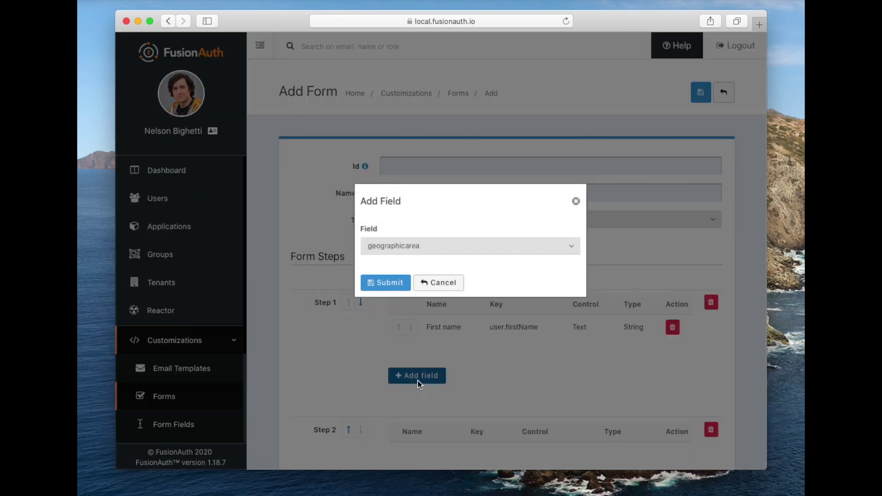
{"action": "left_click", "coordinate": [390, 246]}
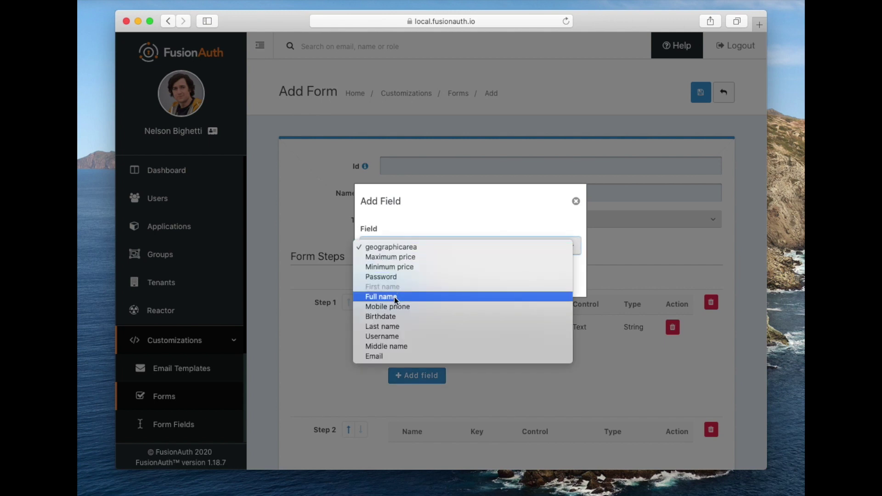
{"action": "left_click", "coordinate": [389, 357]}
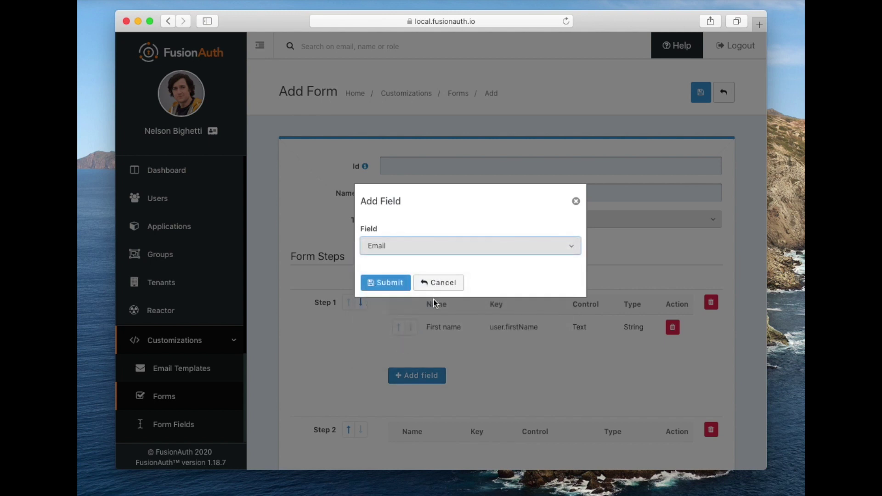
{"action": "left_click", "coordinate": [386, 282]}
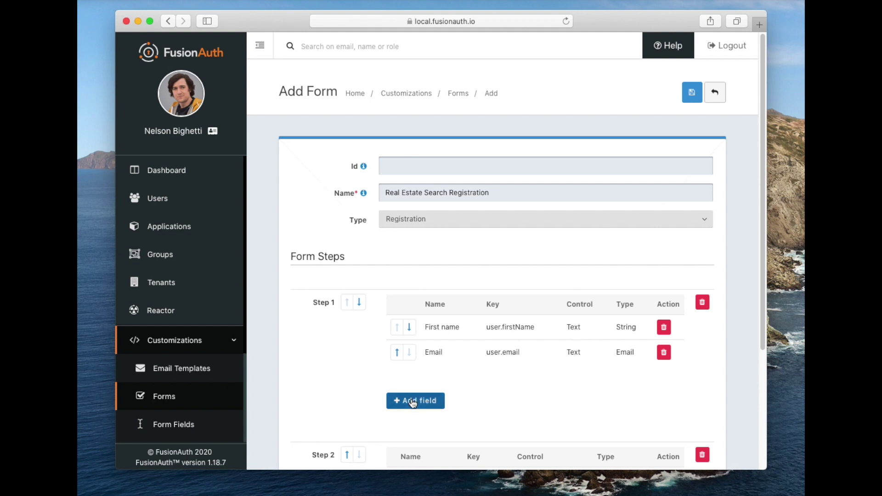
Add the Password and Mobile phone fields to Step 1
{"action": "left_click", "coordinate": [411, 396]}
{"action": "left_click", "coordinate": [399, 245]}
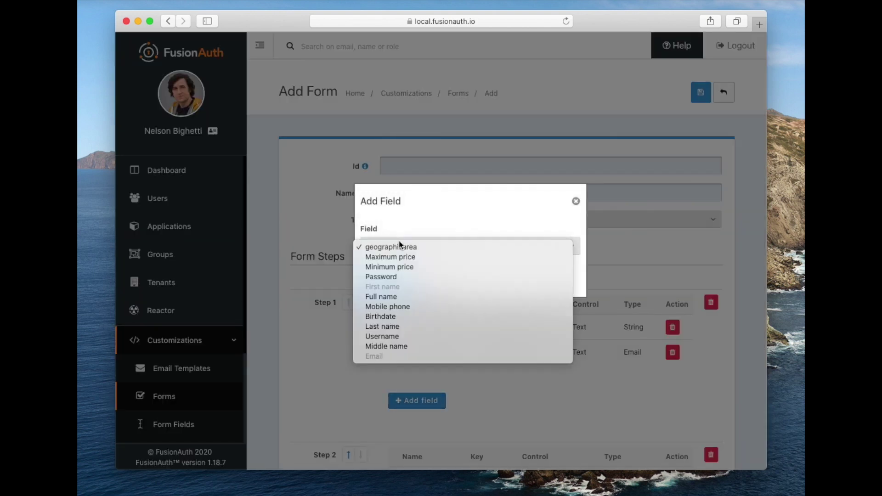
{"action": "left_click", "coordinate": [374, 275]}
{"action": "left_click", "coordinate": [383, 283]}
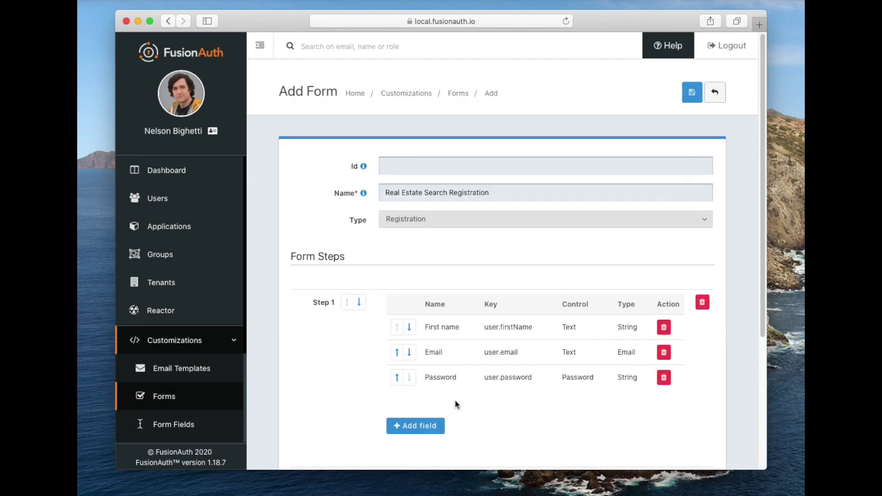
{"action": "left_click", "coordinate": [425, 426]}
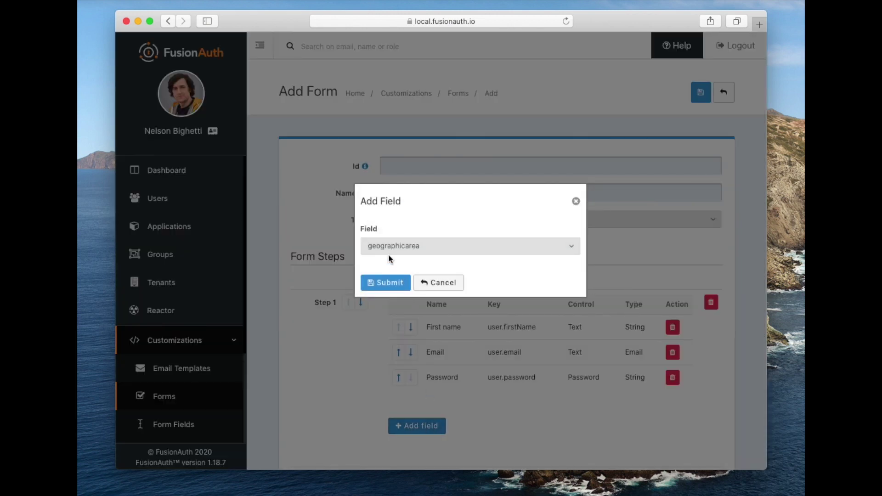
{"action": "left_click", "coordinate": [387, 249]}
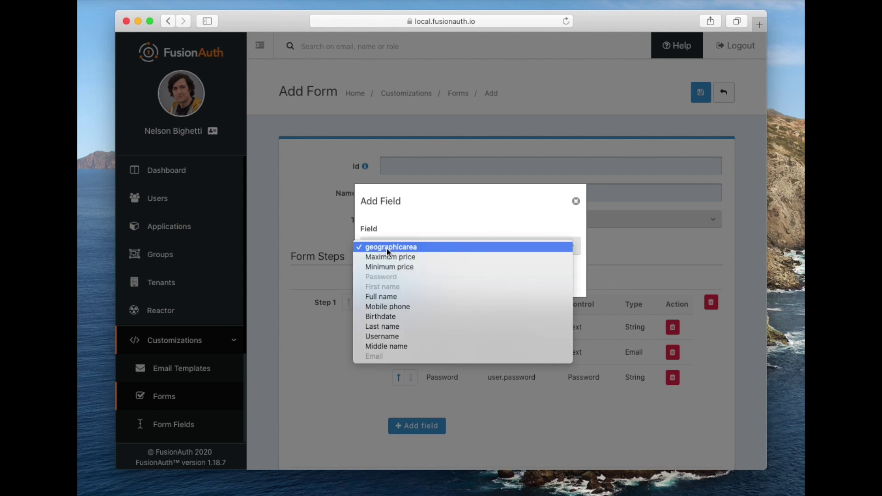
{"action": "left_click", "coordinate": [394, 307]}
{"action": "left_click", "coordinate": [385, 282]}
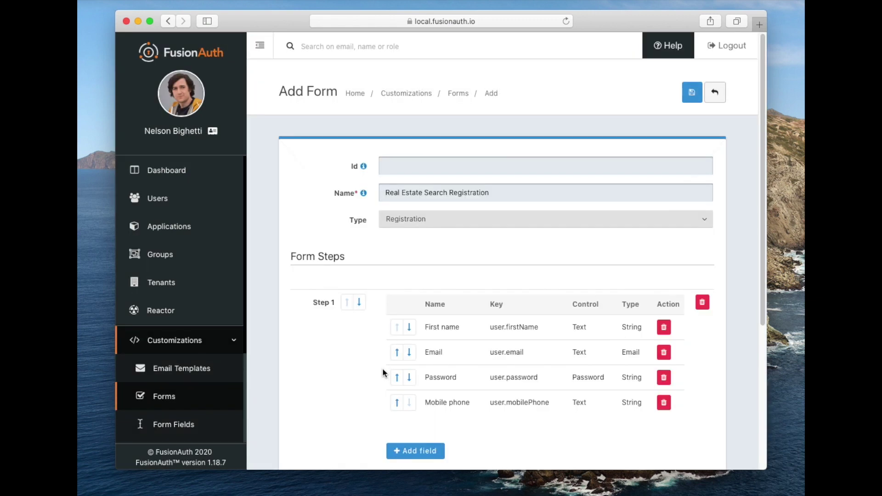
{"action": "scroll", "coordinate": [382, 372], "scroll_direction": "down", "scroll_amount": 5}
Add the Minimum price field to Step 2
{"action": "left_click", "coordinate": [402, 343]}
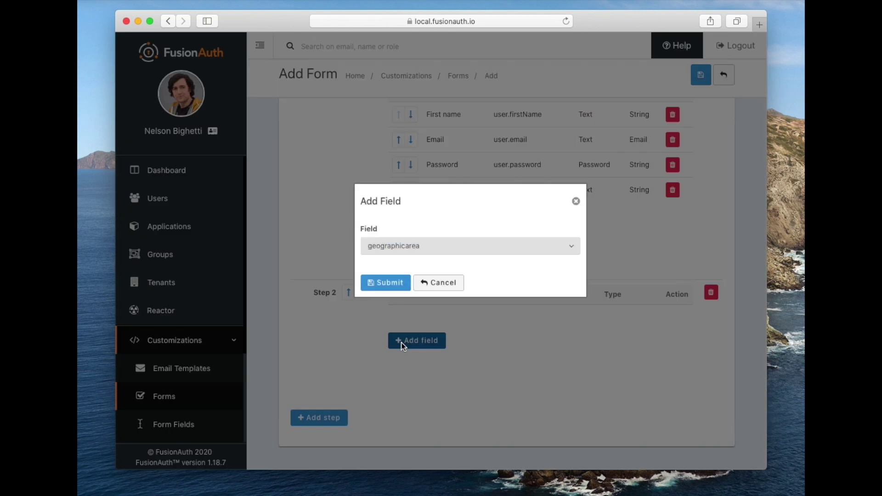
{"action": "left_click", "coordinate": [403, 247]}
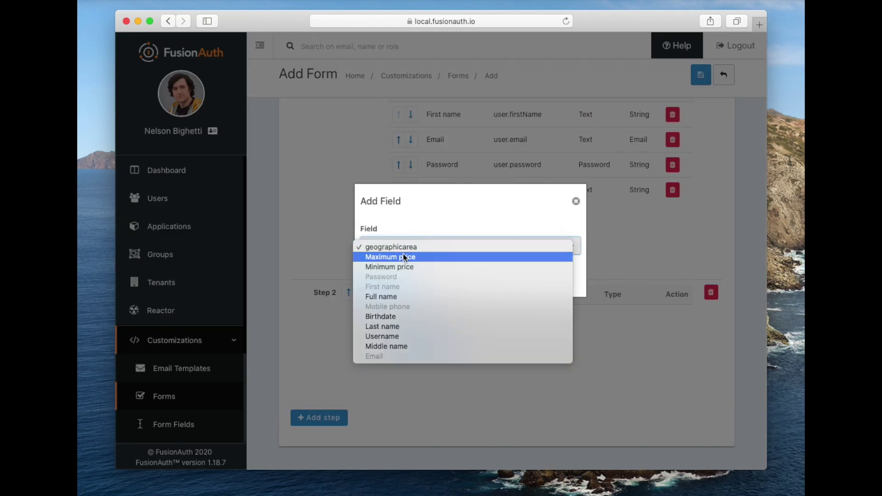
{"action": "left_click", "coordinate": [404, 255]}
{"action": "left_click", "coordinate": [403, 253]}
{"action": "left_click", "coordinate": [400, 257]}
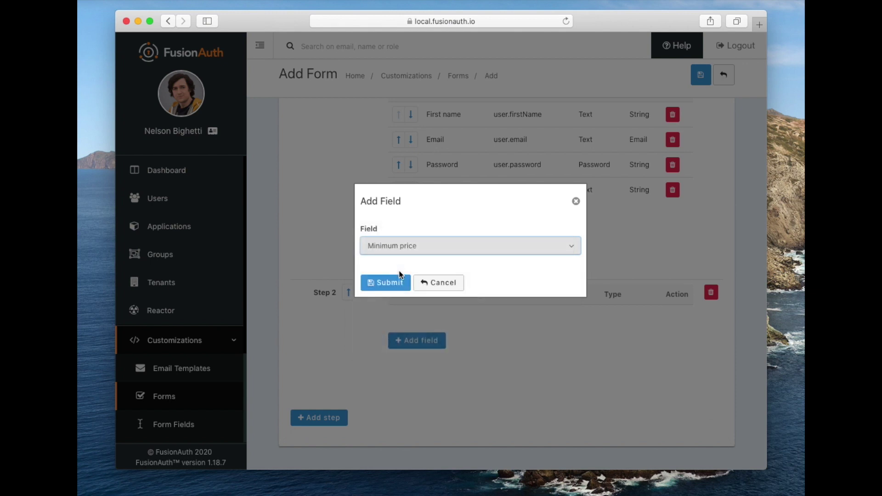
{"action": "left_click", "coordinate": [398, 284]}
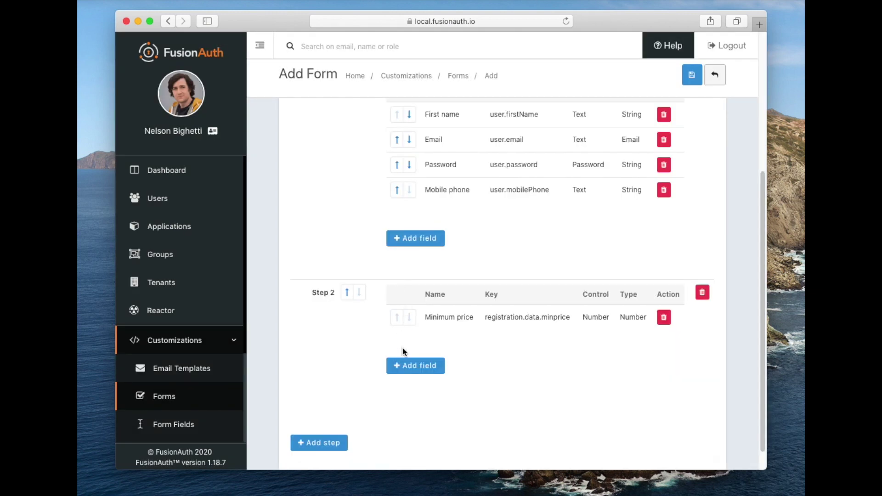
Add the Maximum price and geographicarea fields to Step 2
{"action": "left_click", "coordinate": [405, 365]}
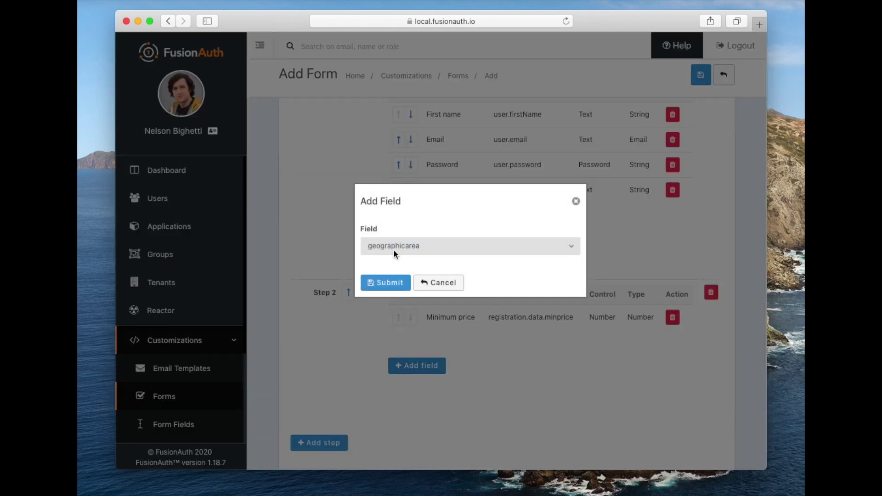
{"action": "left_click", "coordinate": [393, 249]}
{"action": "left_click", "coordinate": [395, 256]}
{"action": "left_click", "coordinate": [393, 285]}
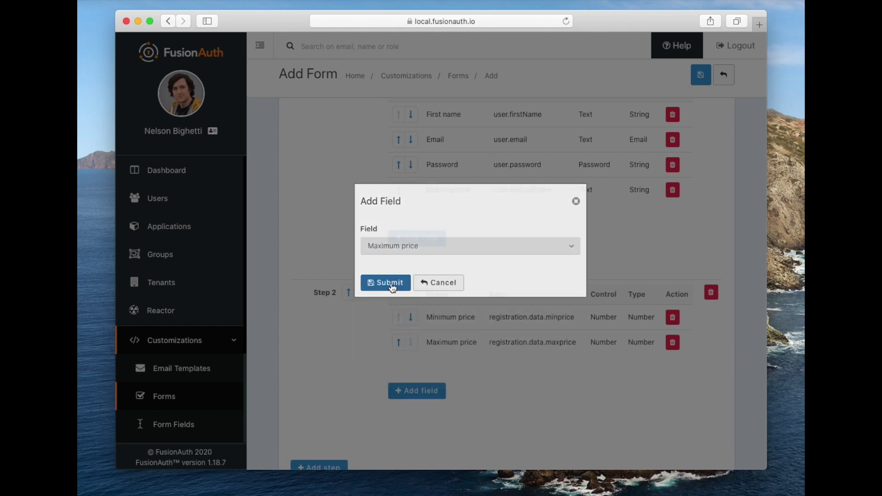
{"action": "left_click", "coordinate": [417, 391]}
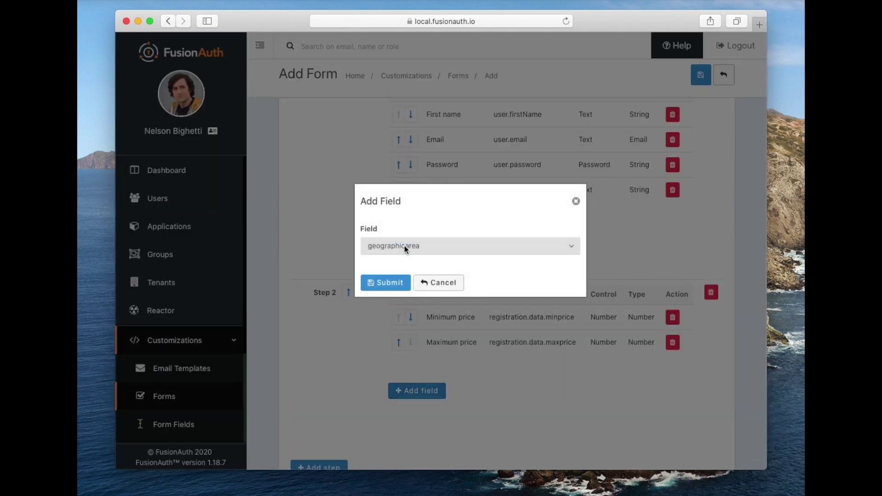
{"action": "left_click", "coordinate": [396, 283]}
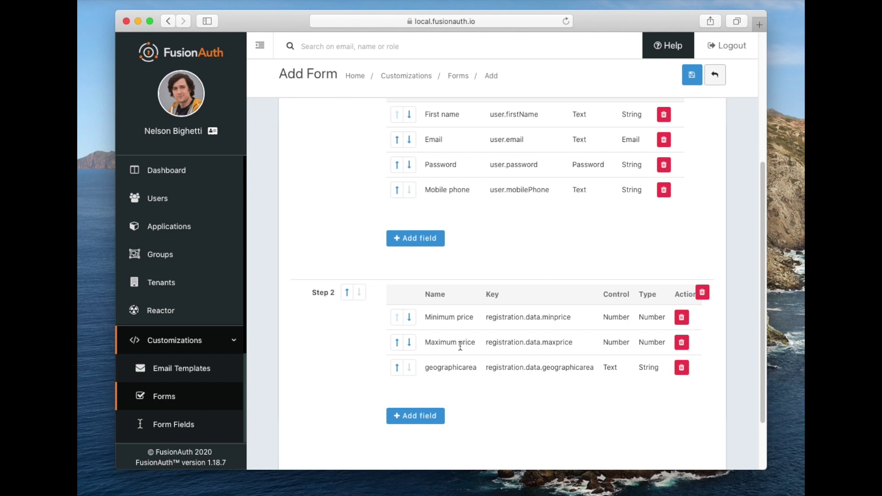
Move geographicarea up two rows to the top of Step 2 and save the form
{"action": "left_click", "coordinate": [403, 373]}
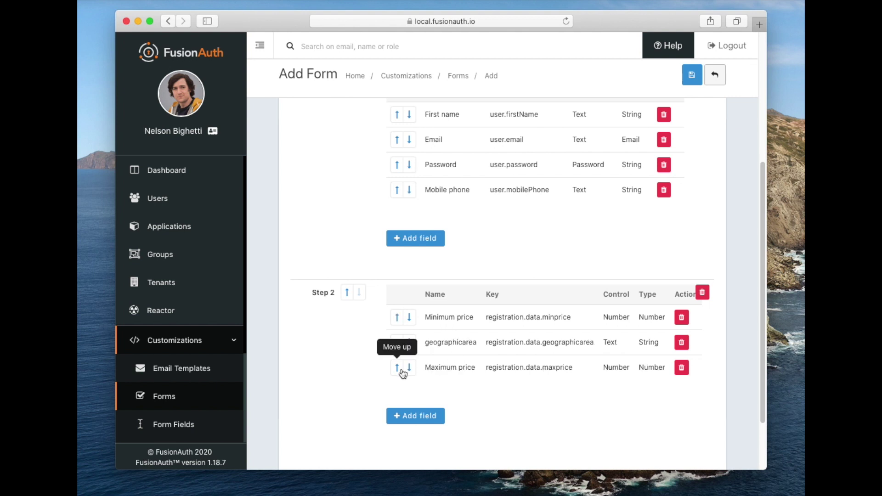
{"action": "left_click", "coordinate": [403, 345]}
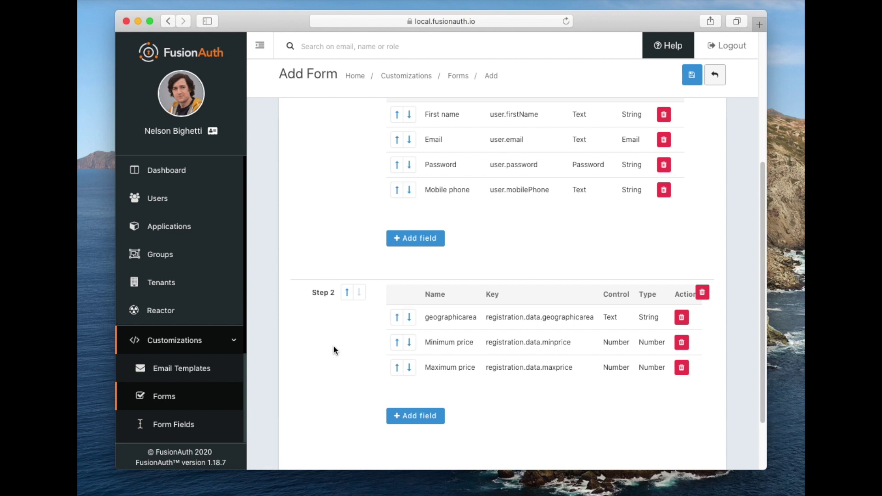
{"action": "scroll", "coordinate": [337, 221], "scroll_direction": "up", "scroll_amount": 2}
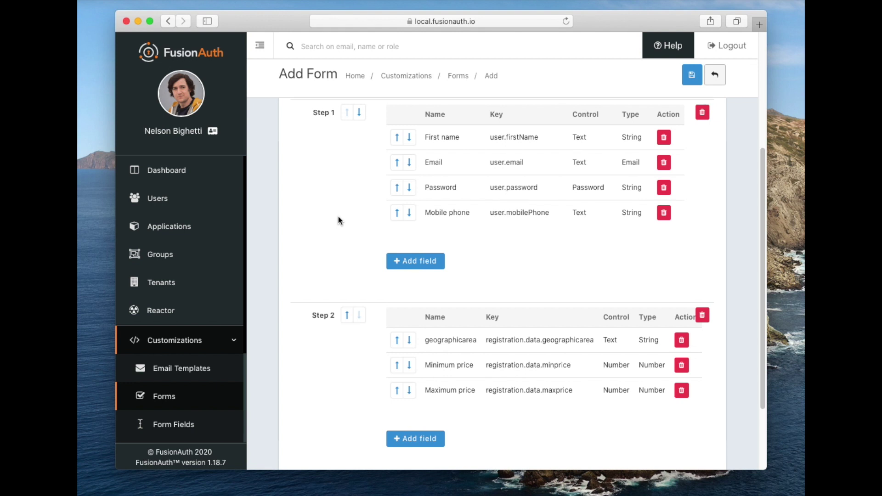
{"action": "scroll", "coordinate": [338, 217], "scroll_direction": "up", "scroll_amount": 1}
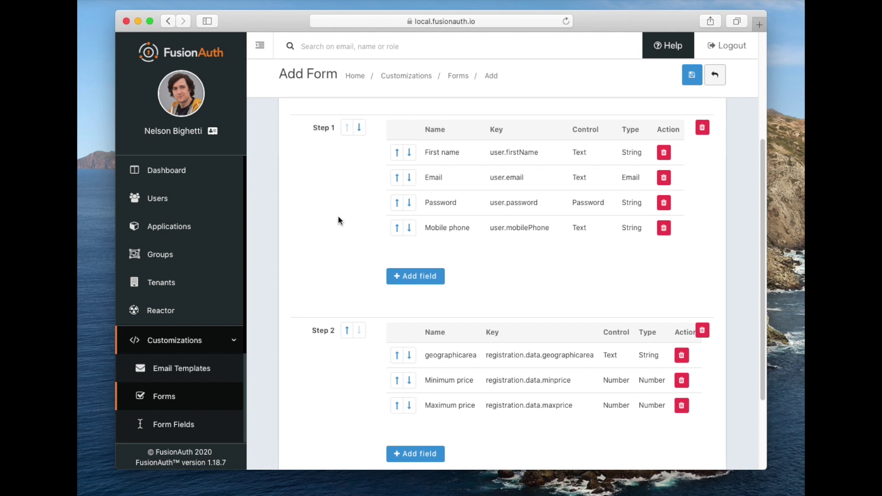
{"action": "left_click", "coordinate": [689, 76]}
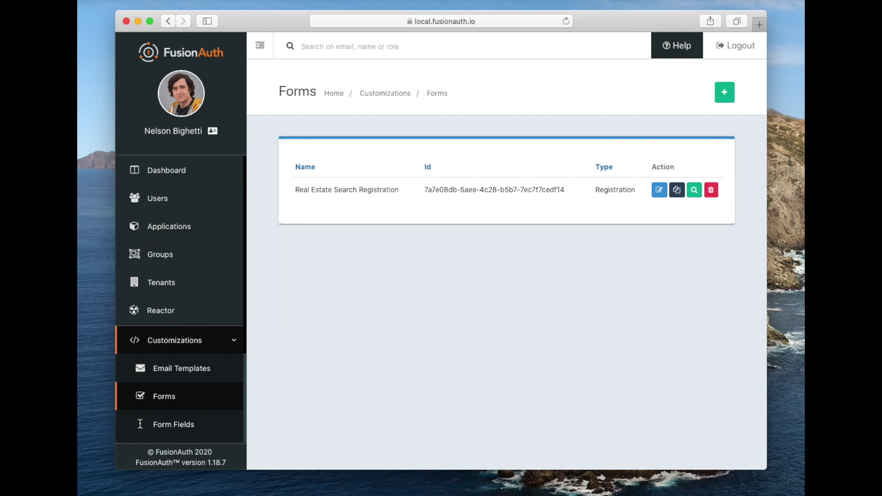
Edit the Pied Piper application and enable the Authorization Code grant
{"action": "left_click", "coordinate": [166, 227]}
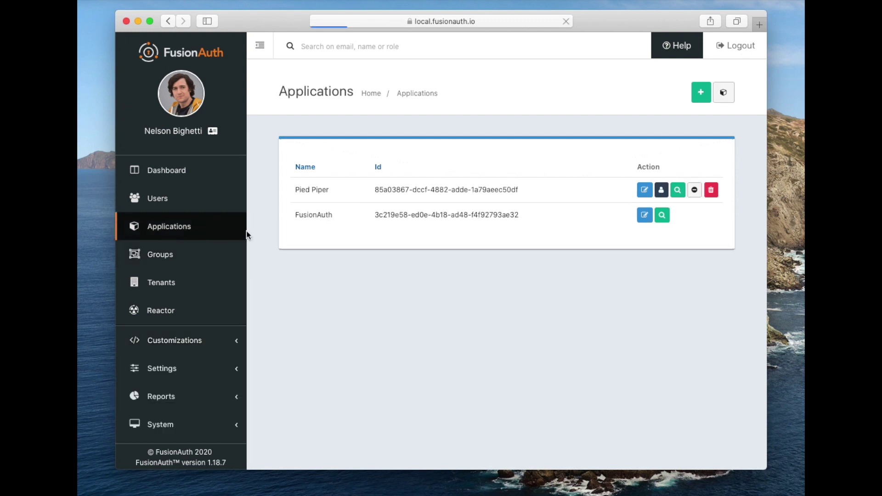
{"action": "left_click", "coordinate": [643, 190]}
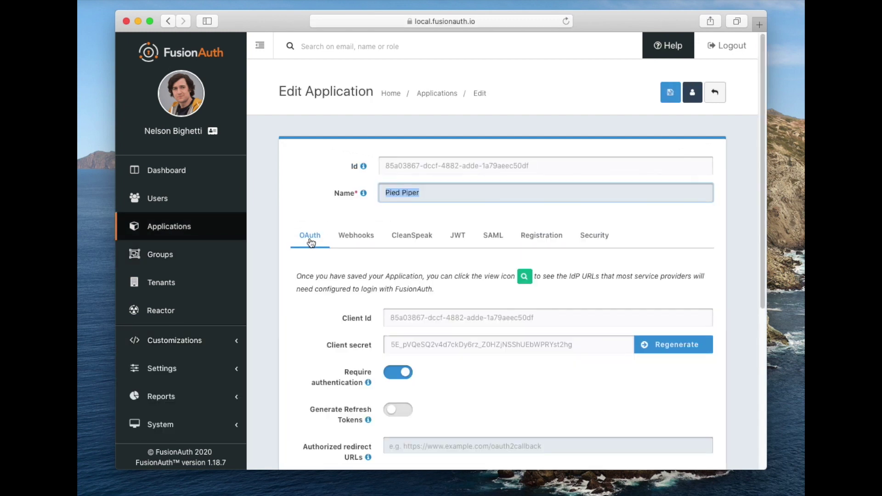
{"action": "scroll", "coordinate": [298, 330], "scroll_direction": "down", "scroll_amount": 5}
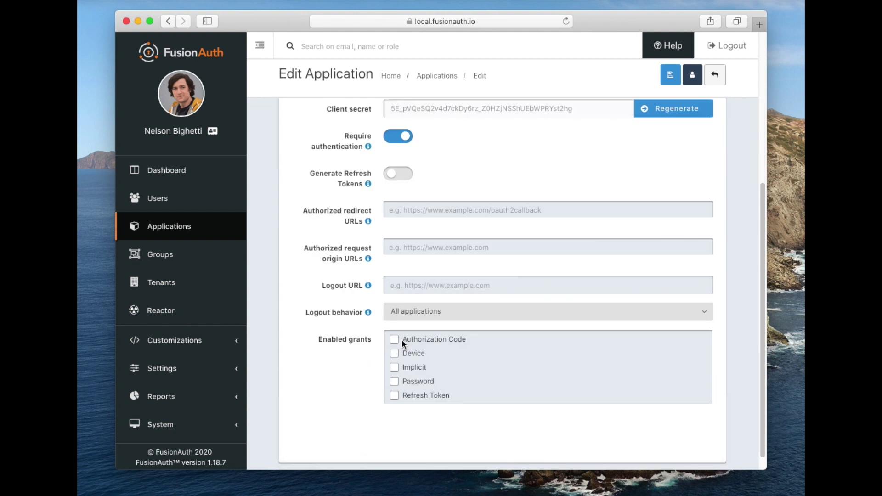
{"action": "left_click", "coordinate": [396, 341]}
{"action": "scroll", "coordinate": [343, 316], "scroll_direction": "up", "scroll_amount": 1}
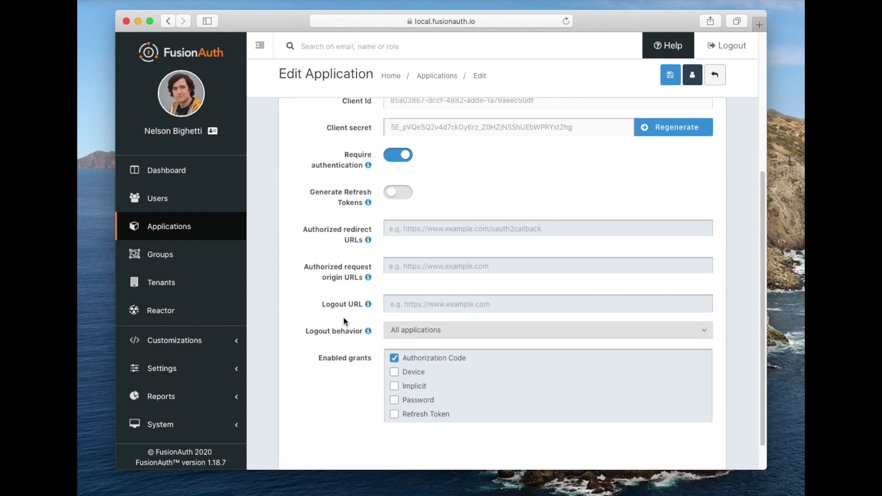
{"action": "scroll", "coordinate": [344, 316], "scroll_direction": "up", "scroll_amount": 2}
{"action": "left_click", "coordinate": [396, 260]}
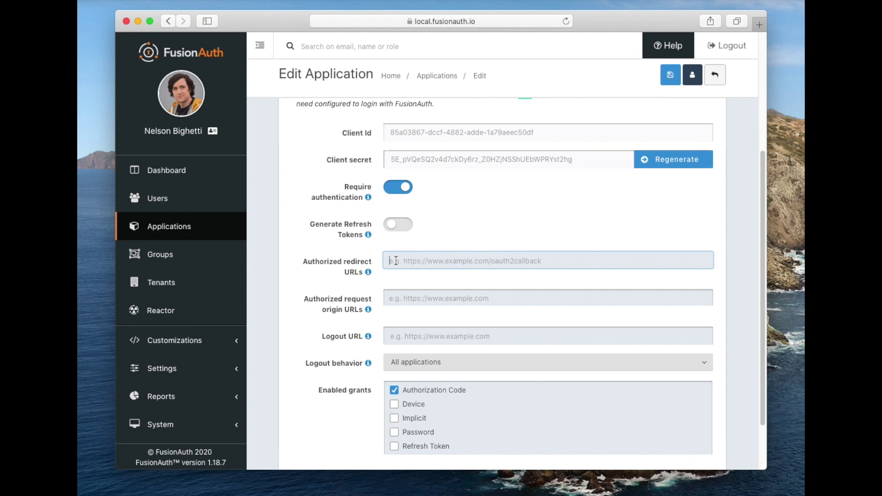
{"action": "type", "text": "https"}
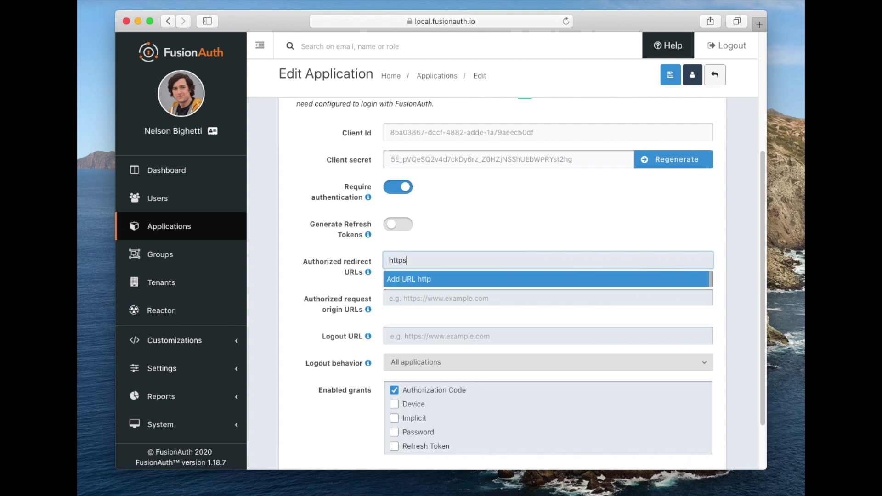
{"action": "type", "text": "://fusionauth.io"}
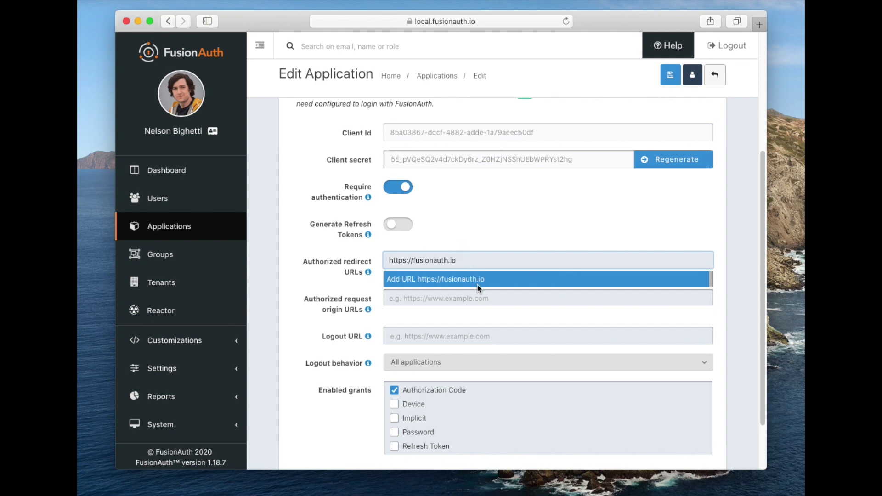
{"action": "left_click", "coordinate": [476, 283]}
Turn on self-service registration for Pied Piper with the Advanced type
{"action": "scroll", "coordinate": [478, 239], "scroll_direction": "up", "scroll_amount": 5}
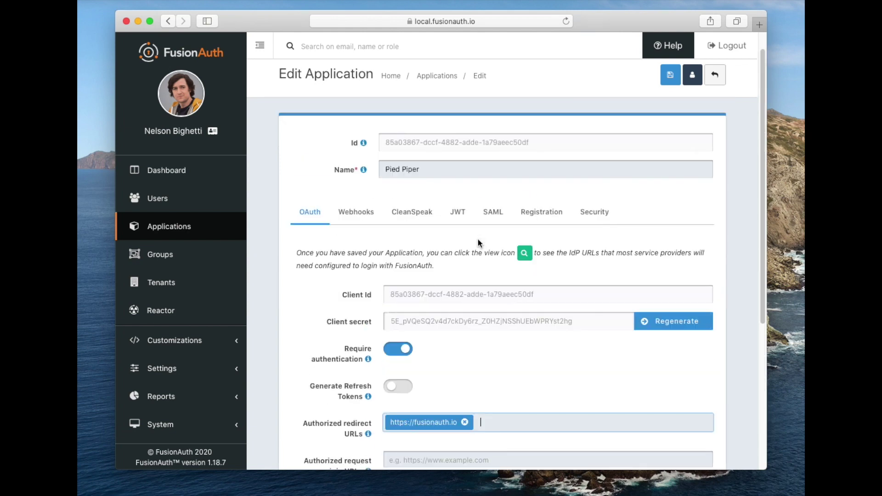
{"action": "left_click", "coordinate": [532, 218]}
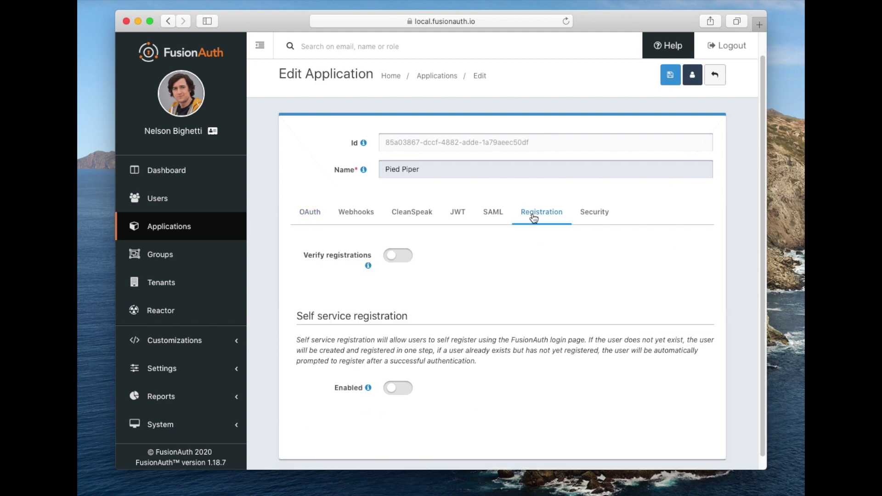
{"action": "left_click", "coordinate": [400, 389]}
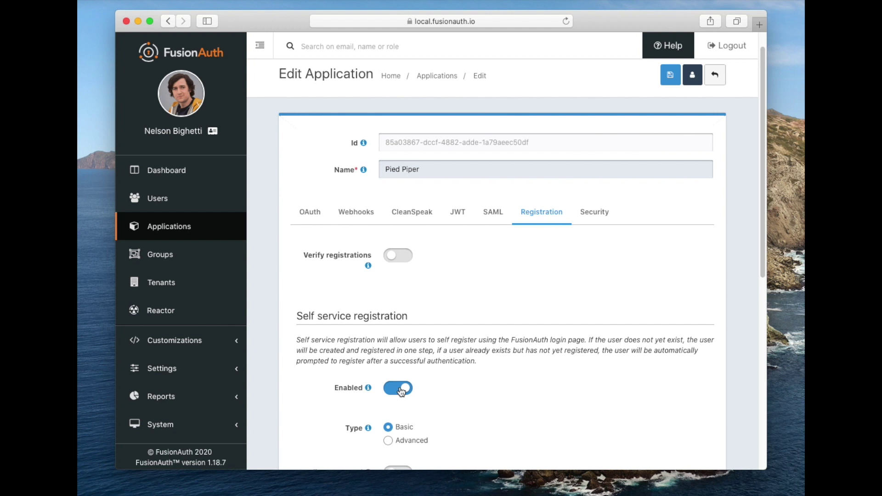
{"action": "left_click", "coordinate": [392, 443]}
Choose the Real Estate Search Registration form and save the application
{"action": "scroll", "coordinate": [447, 438], "scroll_direction": "down", "scroll_amount": 1}
{"action": "scroll", "coordinate": [448, 438], "scroll_direction": "down", "scroll_amount": 1}
{"action": "scroll", "coordinate": [438, 440], "scroll_direction": "down", "scroll_amount": 1}
{"action": "left_click", "coordinate": [433, 461]}
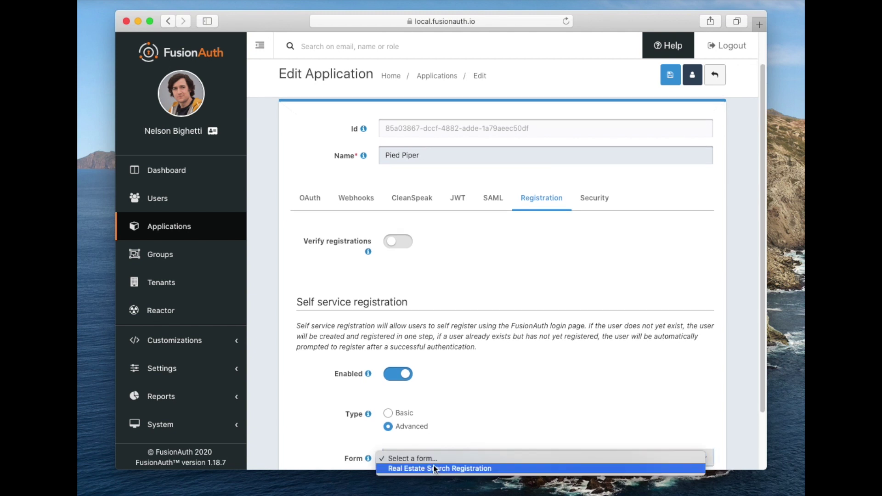
{"action": "left_click", "coordinate": [435, 469]}
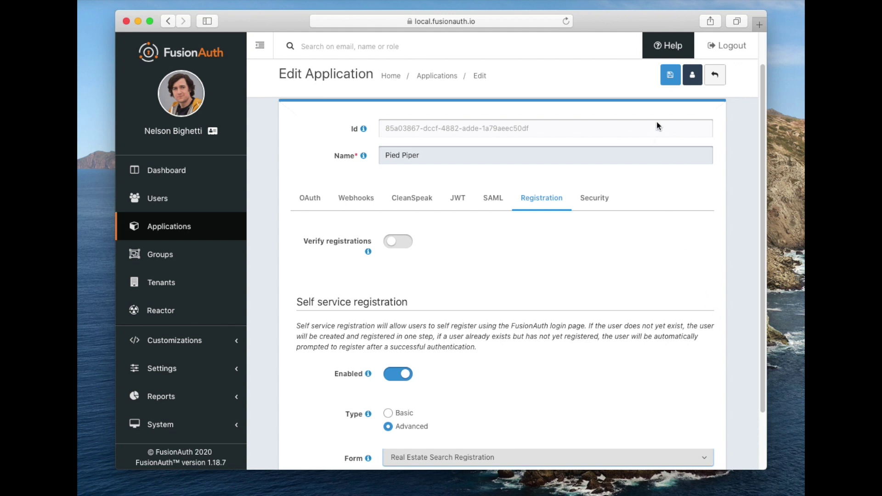
{"action": "left_click", "coordinate": [665, 82]}
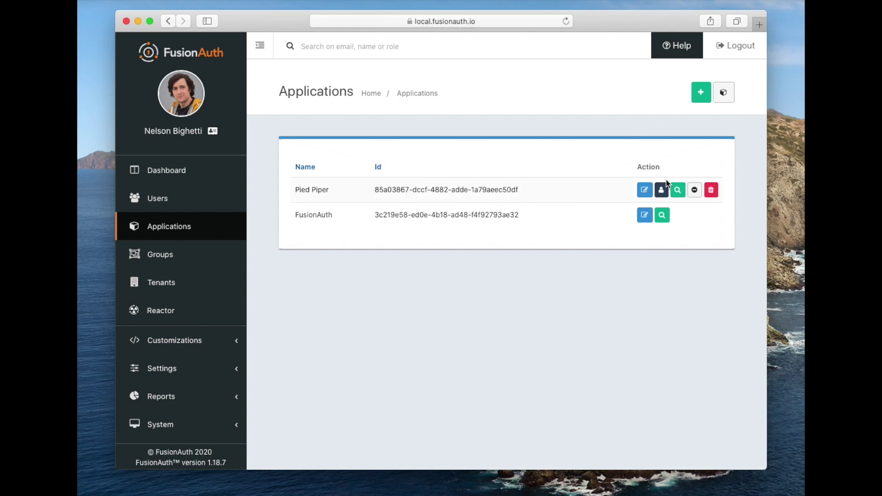
Open Pied Piper's application details and select its Registration URL for copying
{"action": "left_click", "coordinate": [677, 189]}
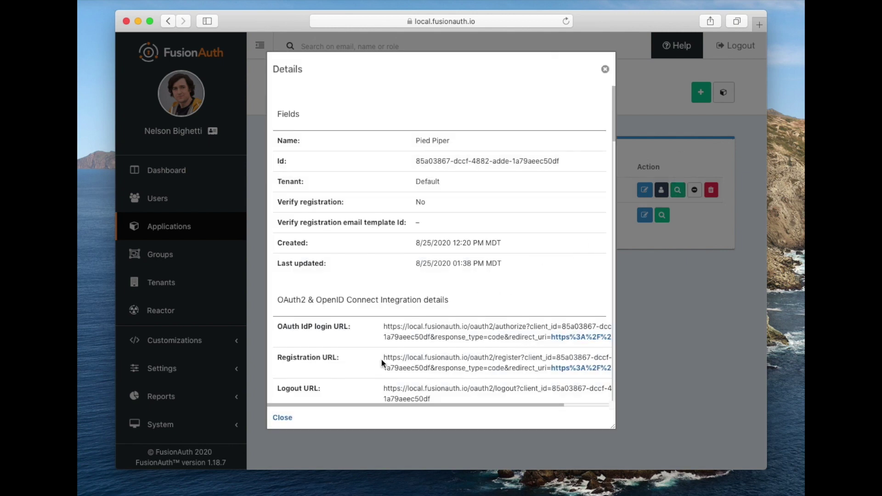
{"action": "left_click_drag", "start_coordinate": [382, 403], "coordinate": [453, 406]}
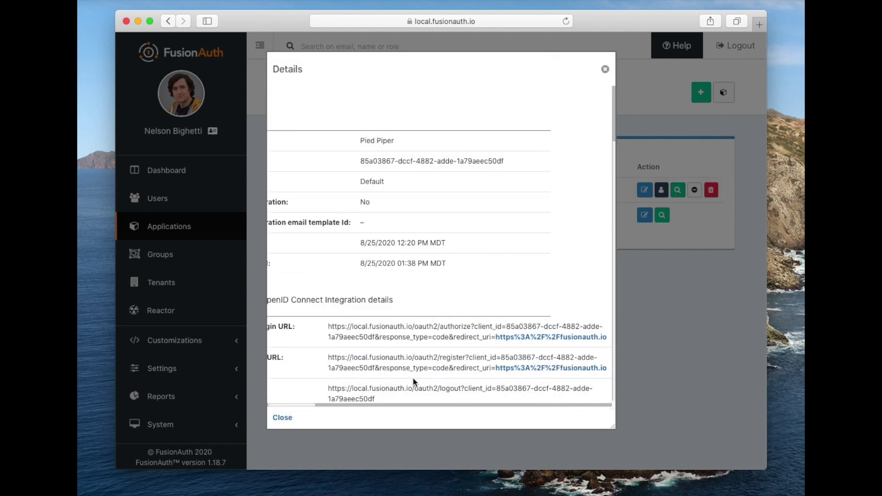
{"action": "left_click_drag", "start_coordinate": [328, 357], "coordinate": [606, 366]}
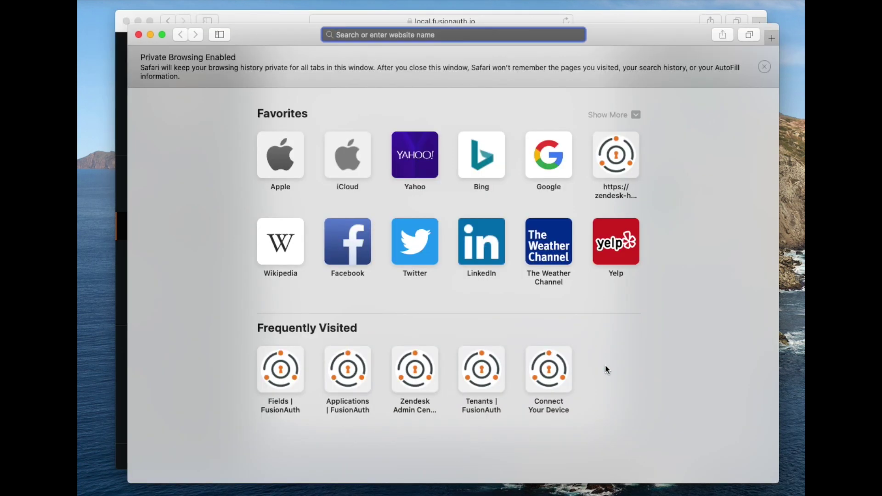
Load the pasted registration URL and enter the user's first name and e-mail address
{"action": "key", "text": "super+v"}
{"action": "key", "text": "Return"}
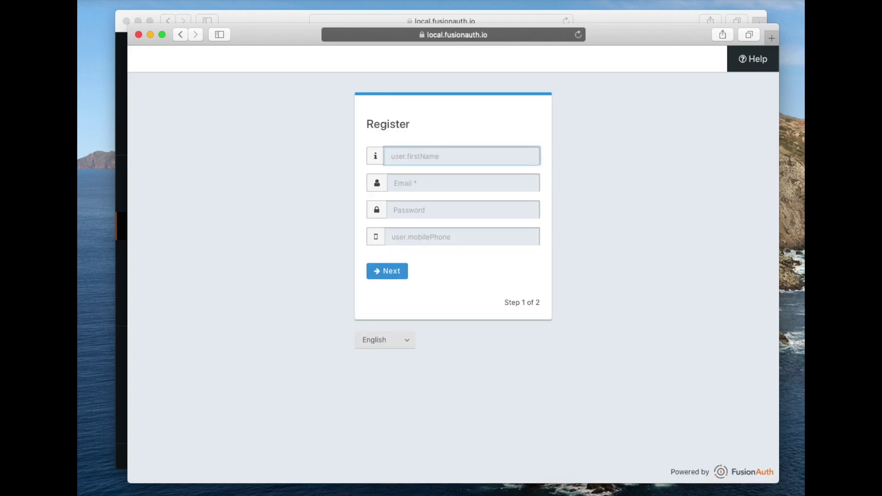
{"action": "type", "text": "Dan"}
{"action": "key", "text": "Tab"}
{"action": "type", "text": "dan@"}
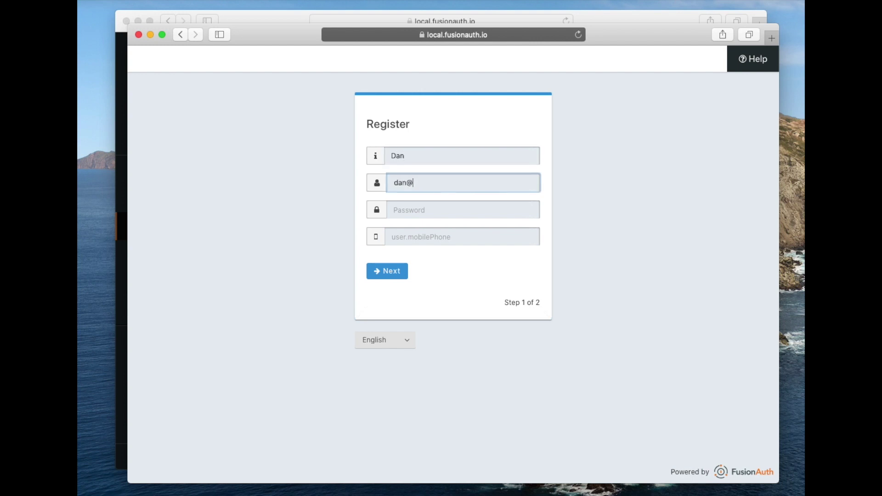
{"action": "type", "text": "example.com"}
{"action": "key", "text": "Tab"}
Enter a password and the user's mobile phone number, then continue to step 2
{"action": "type", "text": "•••••••••"}
{"action": "key", "text": "Tab"}
{"action": "type", "text": "7205551212"}
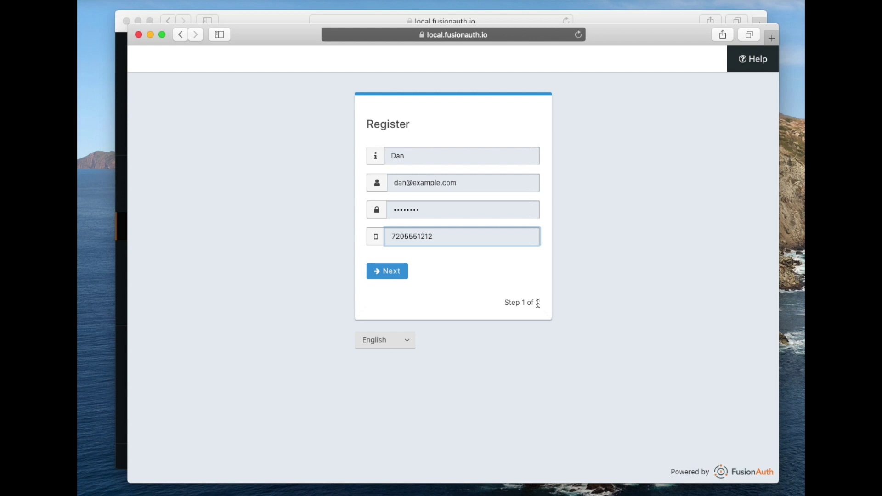
{"action": "left_click", "coordinate": [398, 273]}
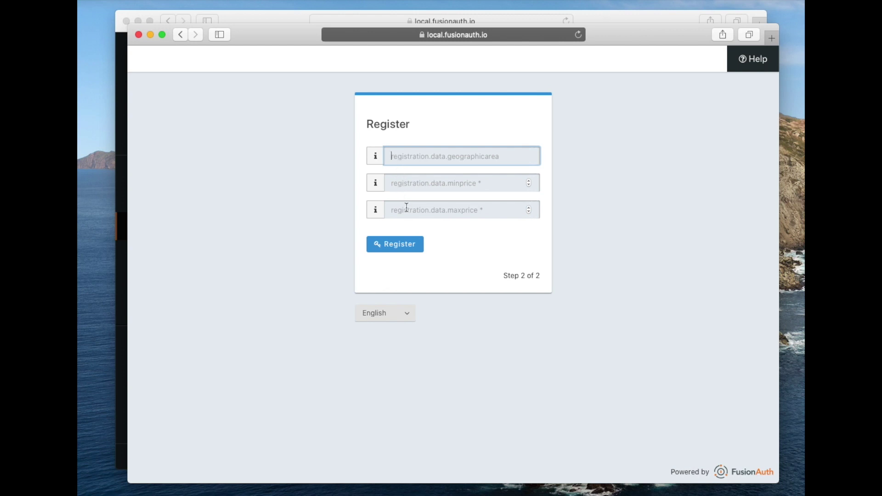
Trigger the Invalid price messages, then enter minprice 50000 and maxprice 100000
{"action": "left_click", "coordinate": [404, 250]}
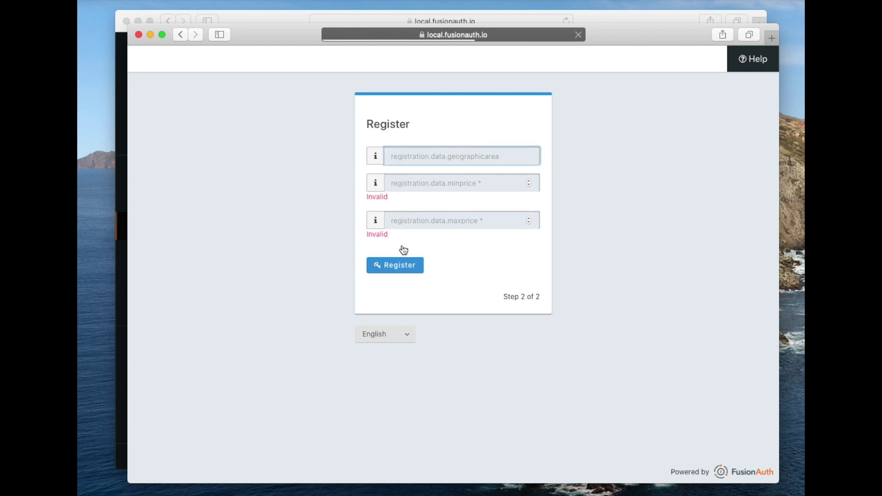
{"action": "left_click", "coordinate": [398, 187]}
{"action": "type", "text": "50000"}
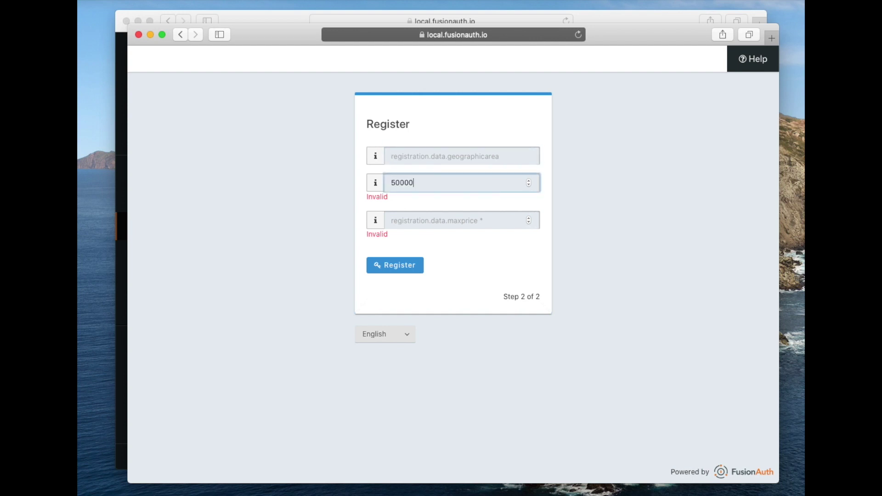
{"action": "left_click", "coordinate": [455, 220]}
{"action": "type", "text": "10000"}
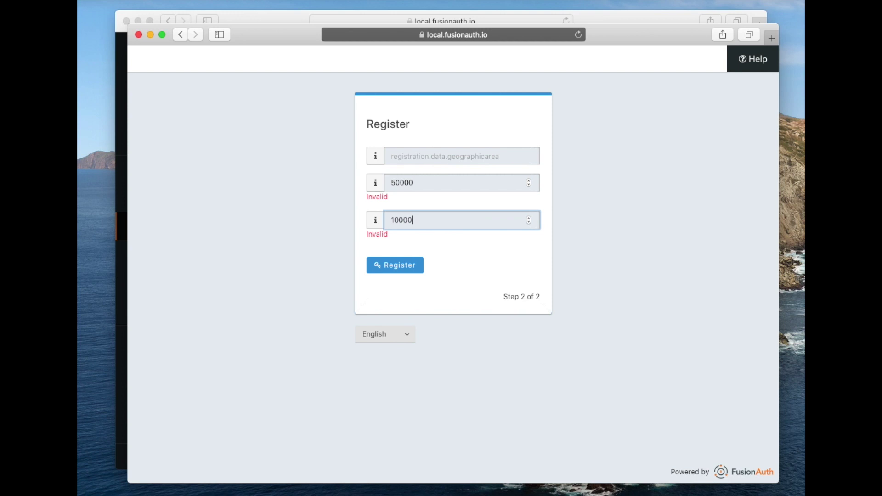
{"action": "type", "text": "0"}
Enter 'Near main street' as the geographic area and submit the registration
{"action": "left_click", "coordinate": [400, 156]}
{"action": "type", "text": "Near "}
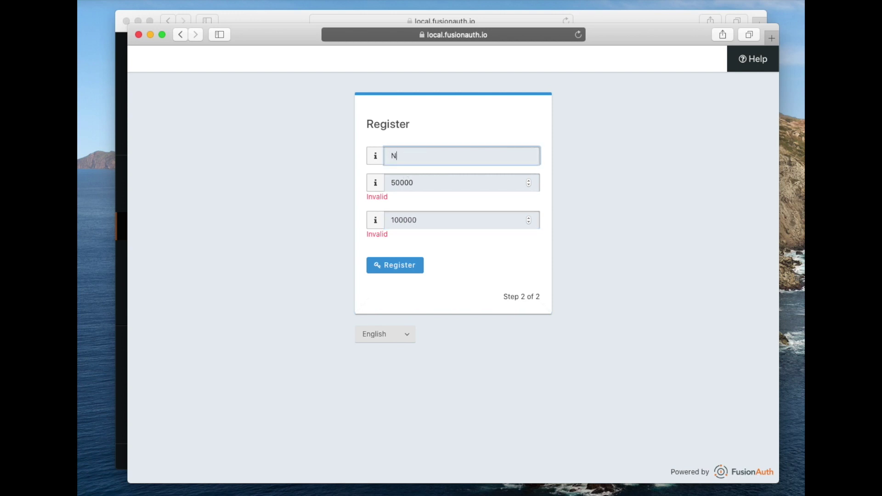
{"action": "type", "text": "main st"}
{"action": "key", "text": "BackSpace"}
{"action": "key", "text": "BackSpace"}
{"action": "key", "text": "BackSpace"}
{"action": "type", "text": "Street"}
{"action": "key", "text": "BackSpace"}
{"action": "key", "text": "BackSpace"}
{"action": "key", "text": "BackSpace"}
{"action": "key", "text": "BackSpace"}
{"action": "key", "text": "BackSpace"}
{"action": "key", "text": "BackSpace"}
{"action": "type", "text": "street"}
{"action": "left_click", "coordinate": [385, 269]}
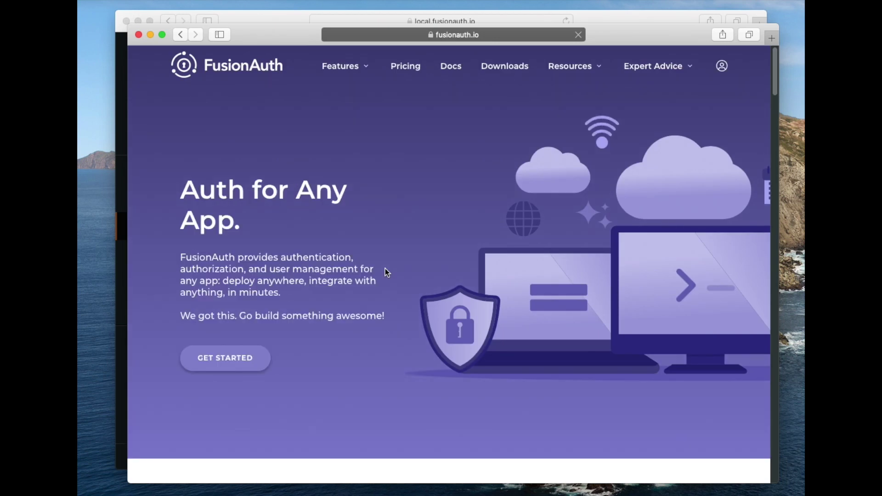
Back in the admin window, close Pied Piper's details and open the Users list
{"action": "key", "text": "super+grave"}
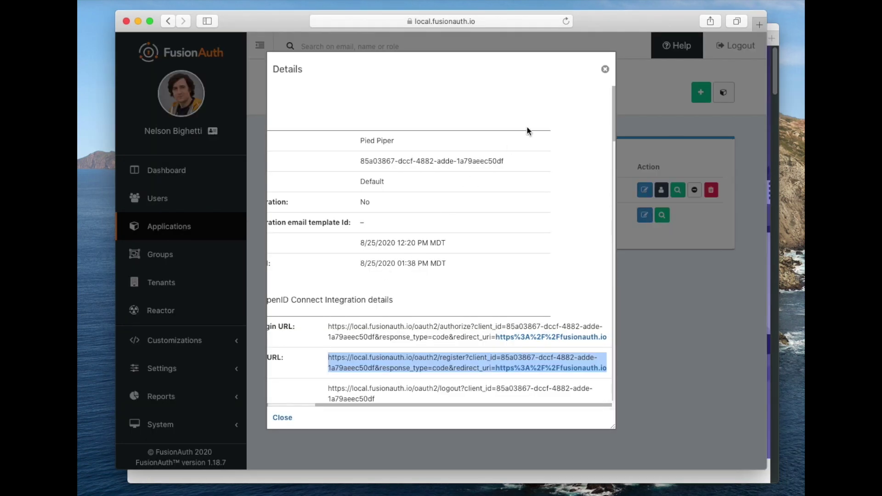
{"action": "left_click", "coordinate": [601, 72]}
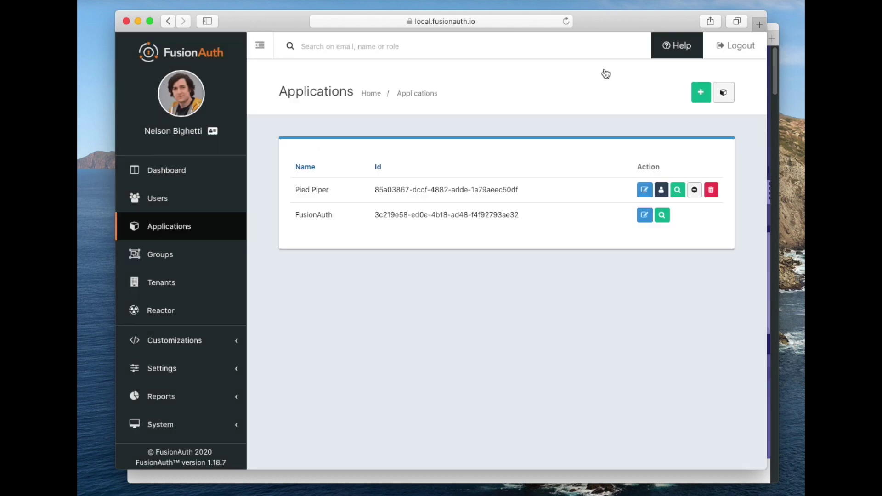
{"action": "left_click", "coordinate": [157, 202]}
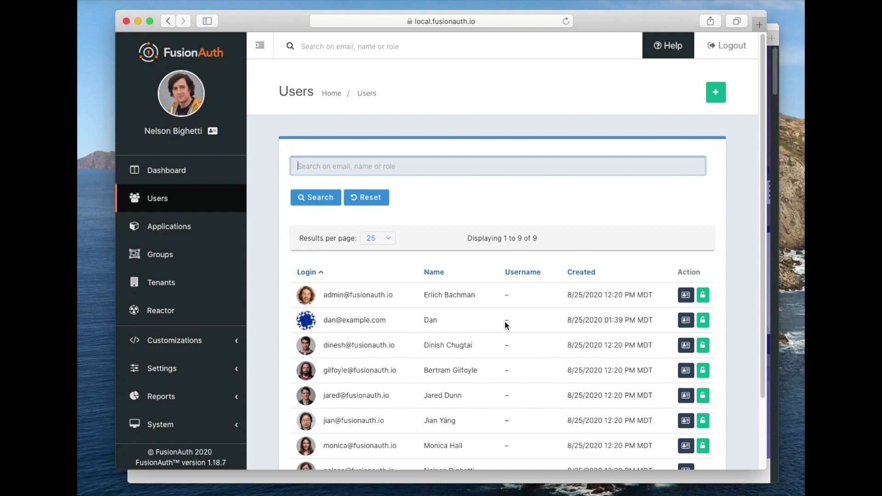
Check the test user's Pied Piper user data (Near main street, minprice 50000, maxprice 100000), then close the fusionauth.io window
{"action": "left_click", "coordinate": [683, 322]}
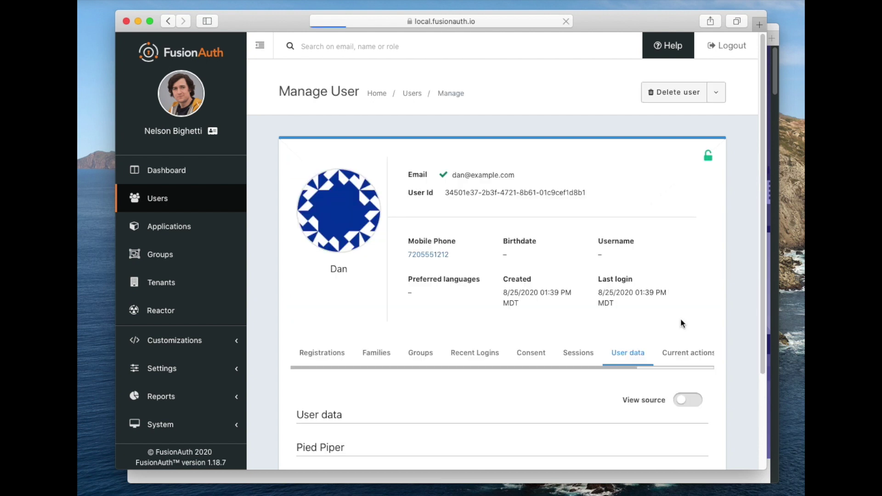
{"action": "left_click", "coordinate": [322, 355]}
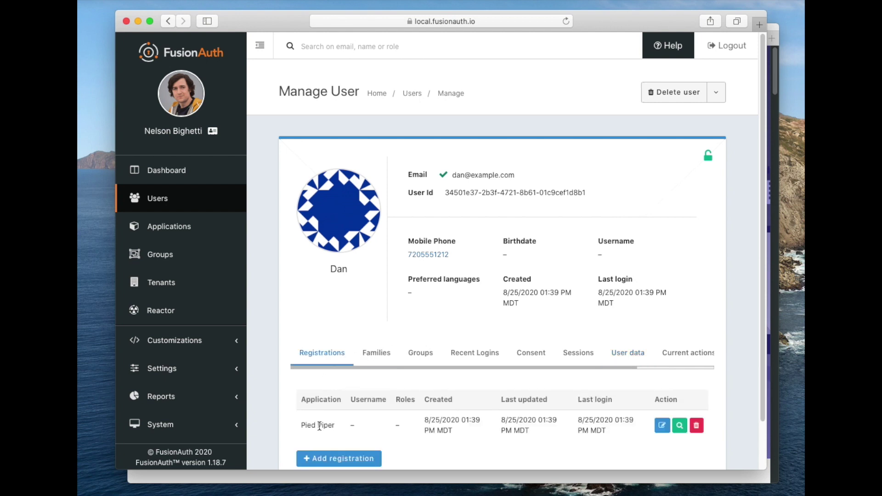
{"action": "left_click", "coordinate": [636, 355]}
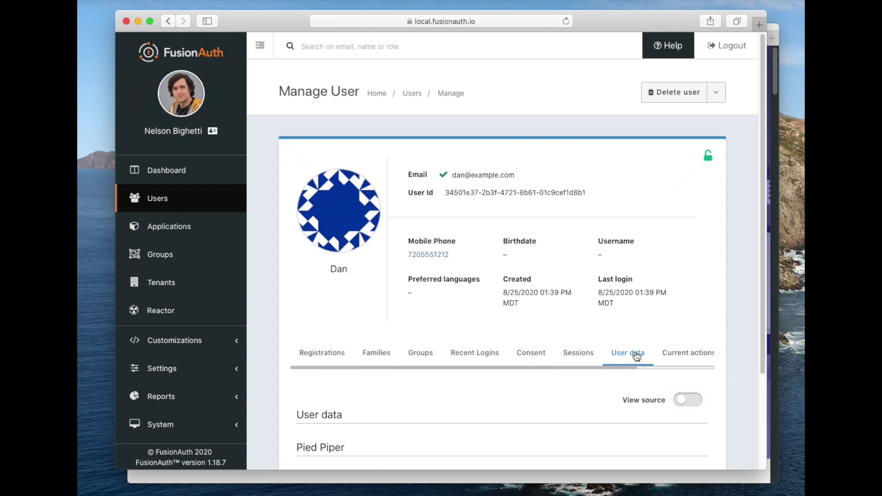
{"action": "scroll", "coordinate": [422, 399], "scroll_direction": "down", "scroll_amount": 3}
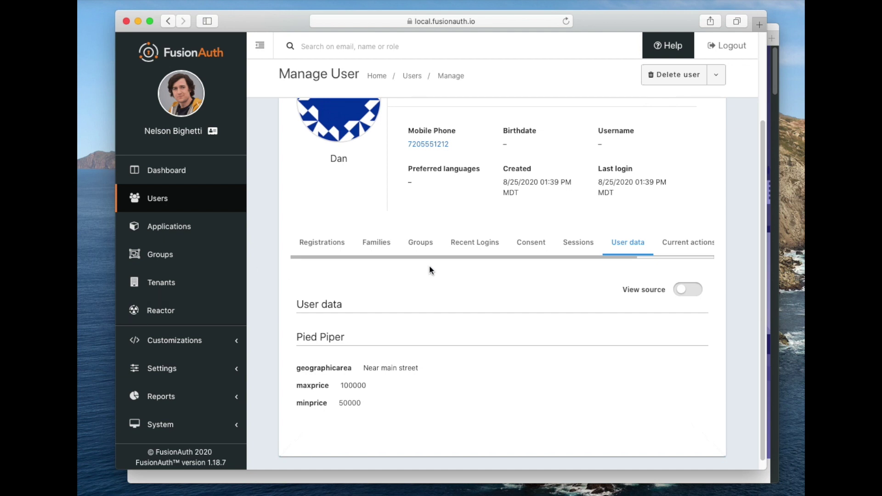
{"action": "left_click", "coordinate": [771, 228]}
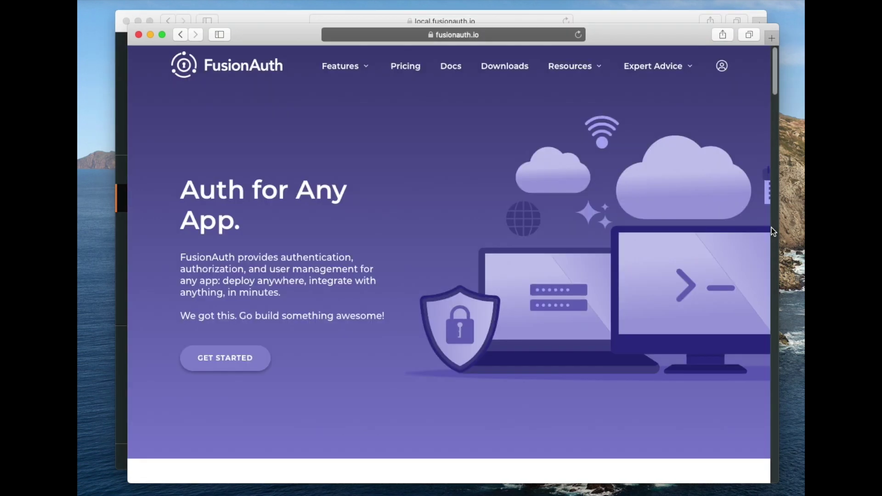
{"action": "left_click", "coordinate": [139, 34]}
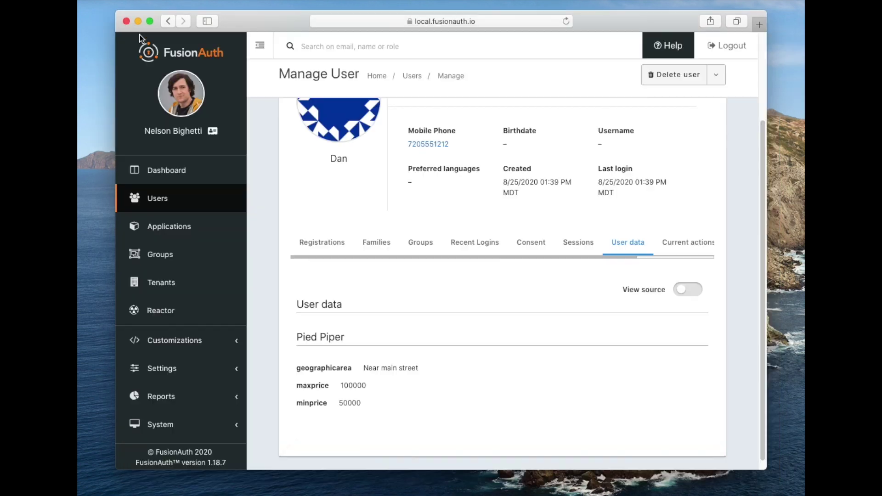
Duplicate the FusionAuth theme as 'Real Estate Application', save it, and go to Tenants
{"action": "left_click", "coordinate": [172, 343]}
{"action": "scroll", "coordinate": [173, 347], "scroll_direction": "down", "scroll_amount": 3}
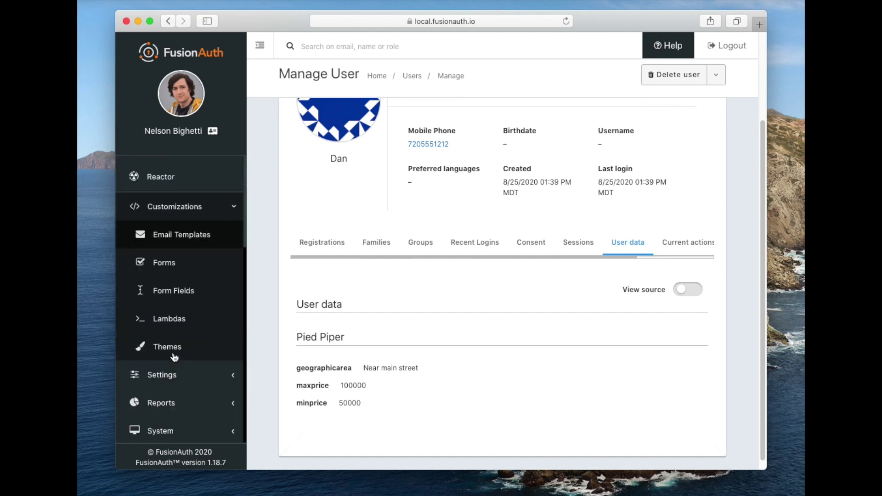
{"action": "left_click", "coordinate": [173, 350]}
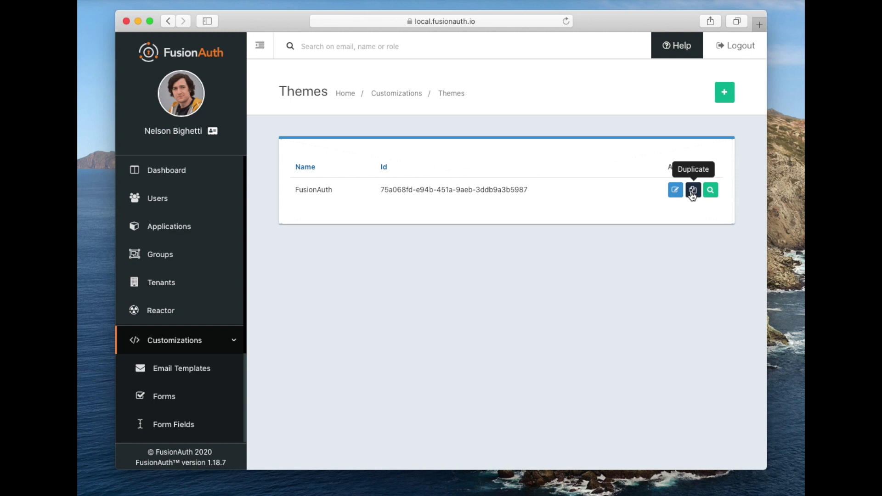
{"action": "left_click", "coordinate": [693, 192]}
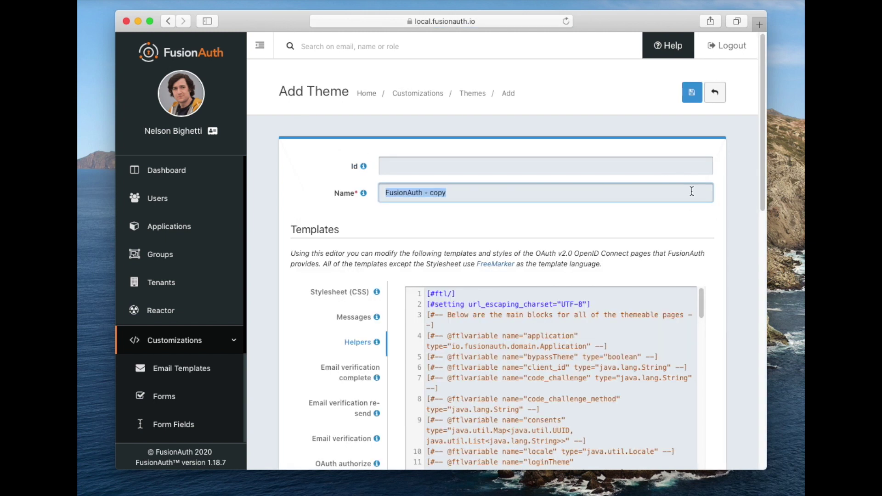
{"action": "key", "text": "BackSpace"}
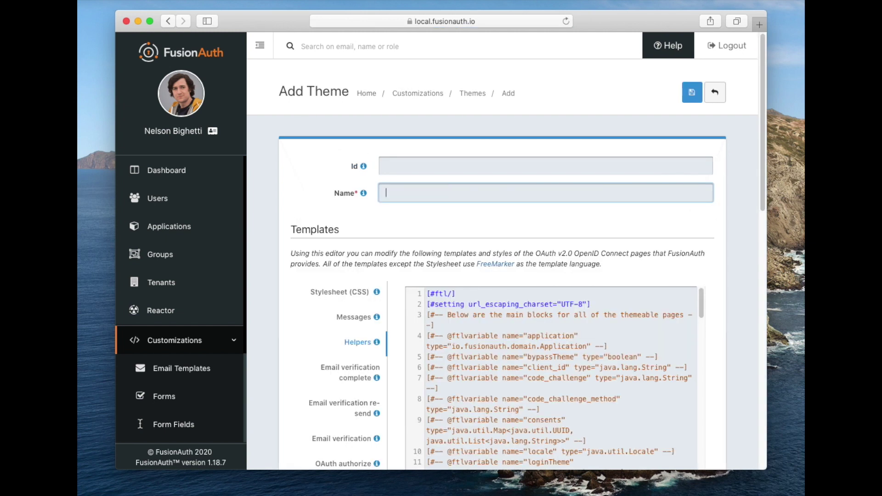
{"action": "type", "text": "Real Estate Application"}
{"action": "left_click", "coordinate": [692, 92]}
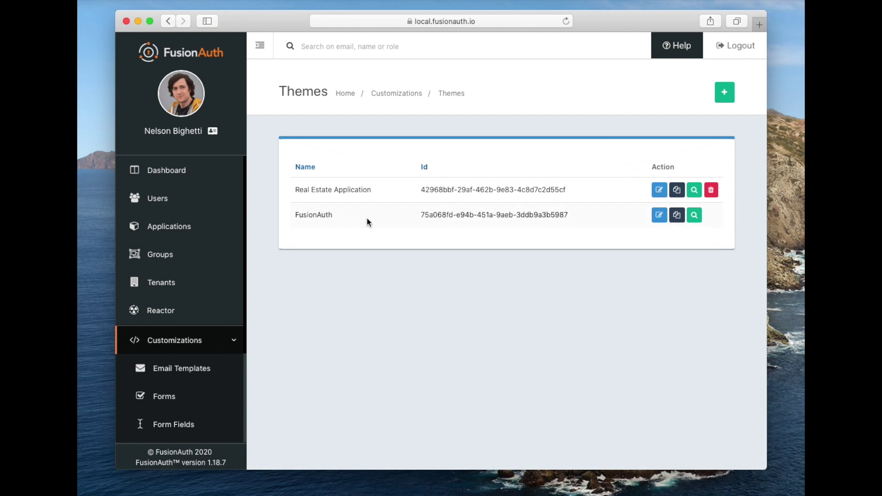
{"action": "left_click", "coordinate": [190, 278]}
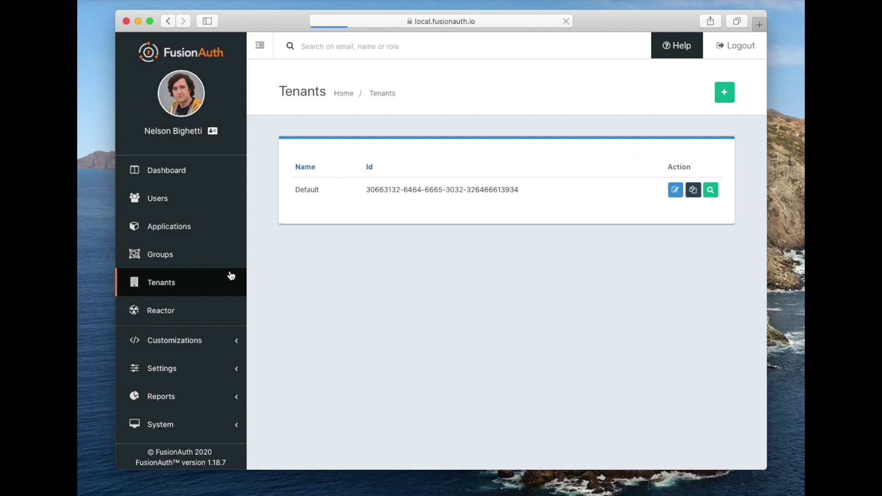
Set the Default tenant's login theme to Real Estate Application and save
{"action": "left_click", "coordinate": [672, 195]}
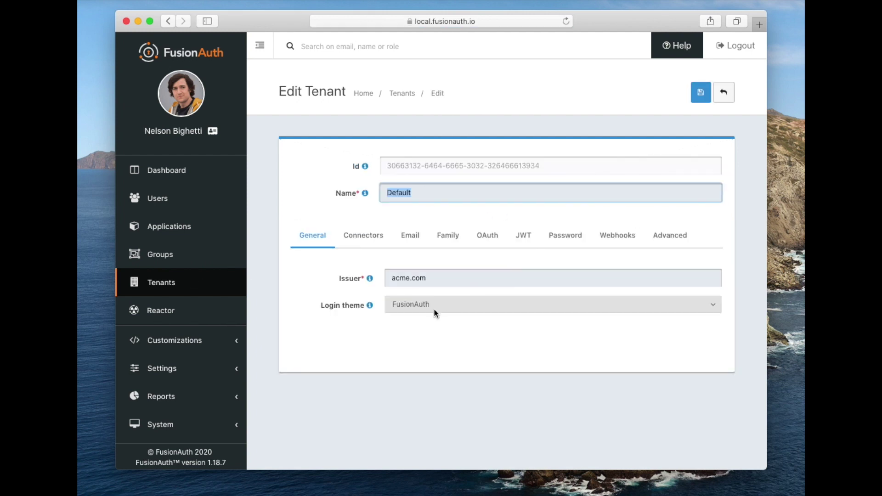
{"action": "left_click", "coordinate": [434, 309]}
{"action": "left_click", "coordinate": [424, 296]}
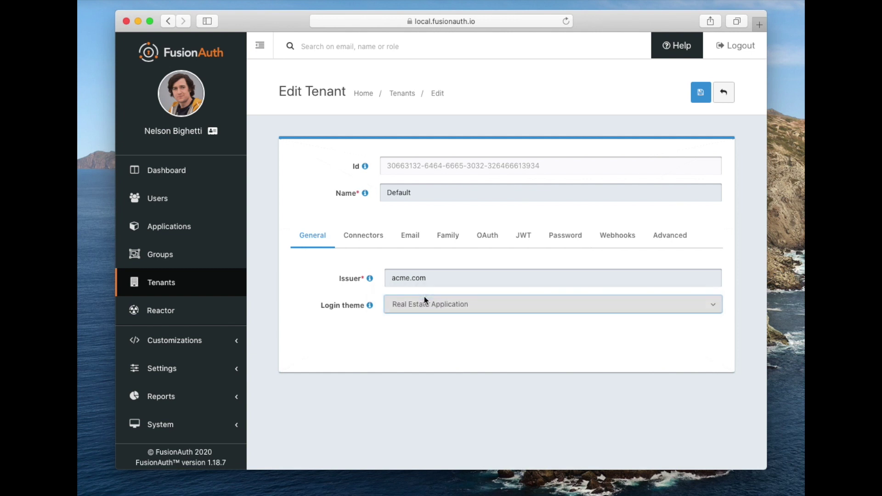
{"action": "left_click", "coordinate": [700, 91]}
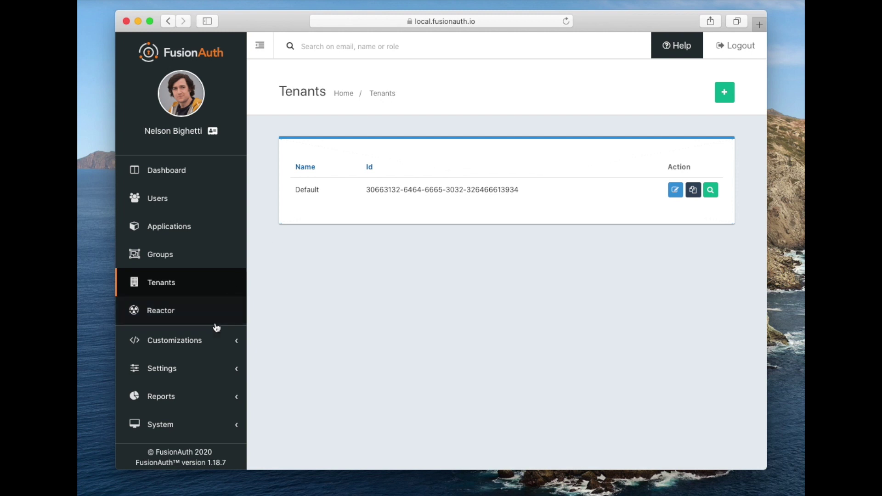
Edit the Real Estate Application theme and show its Messages template locales
{"action": "left_click", "coordinate": [213, 345]}
{"action": "scroll", "coordinate": [203, 363], "scroll_direction": "down", "scroll_amount": 3}
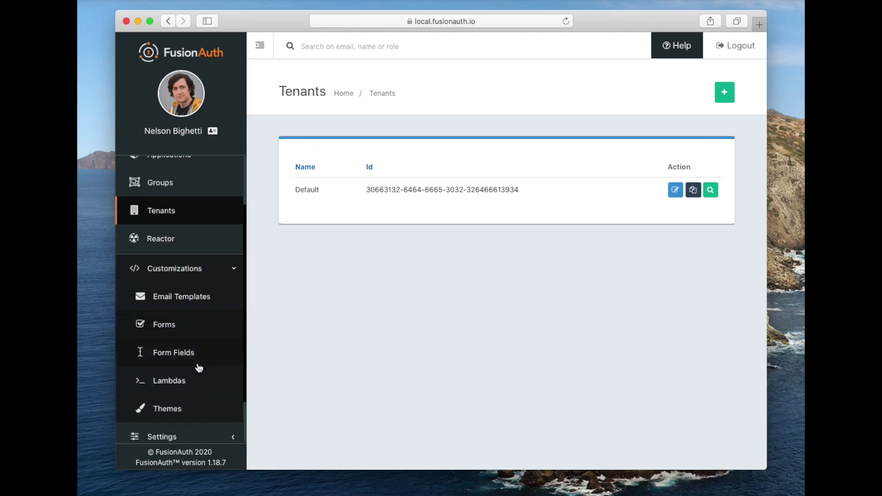
{"action": "left_click", "coordinate": [177, 413]}
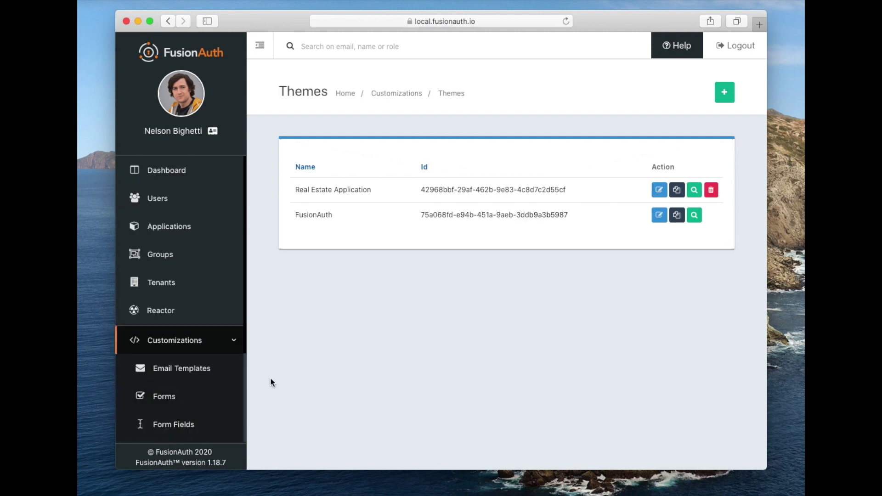
{"action": "left_click", "coordinate": [659, 190]}
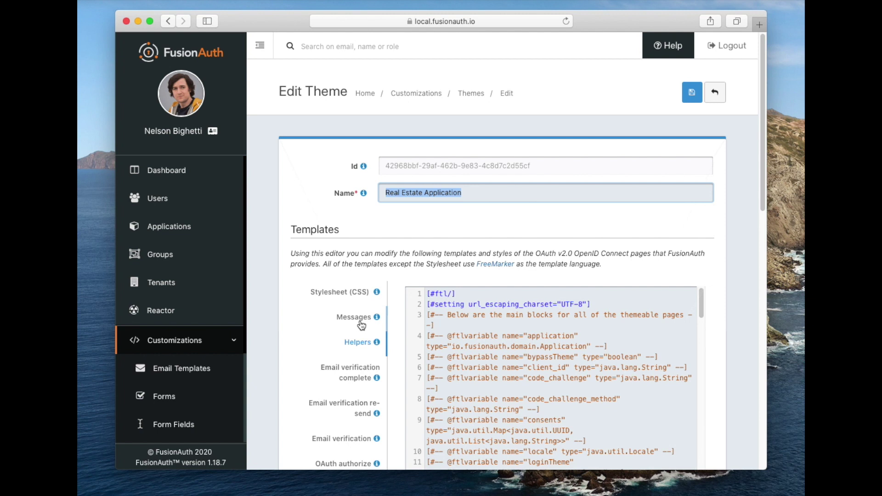
{"action": "left_click", "coordinate": [362, 324]}
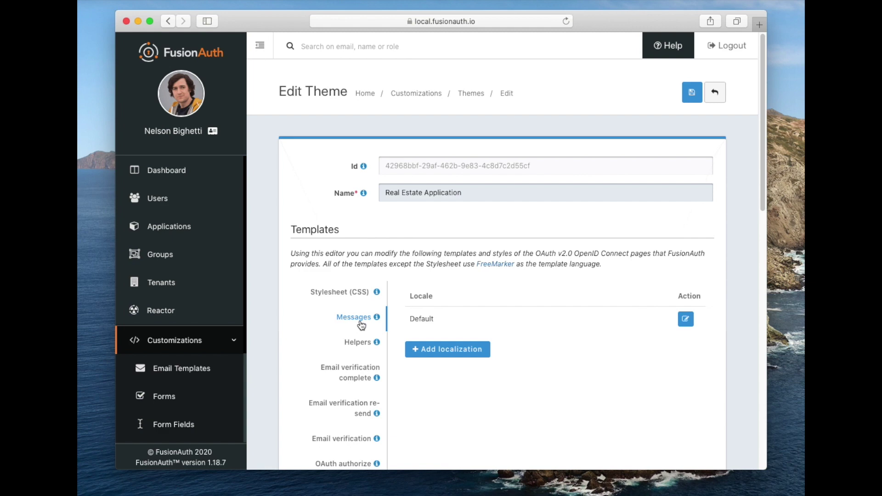
Open the Default locale in the Localization dialog and scroll to the custom registration form labels
{"action": "left_click", "coordinate": [685, 320]}
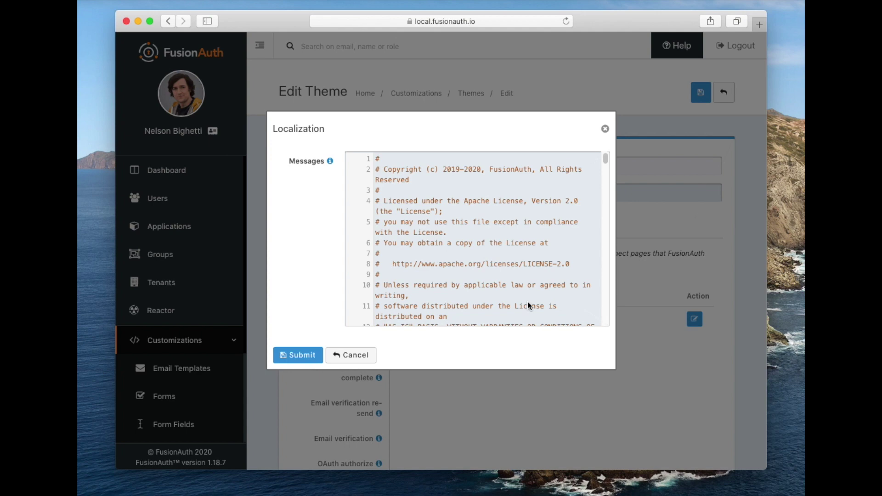
{"action": "scroll", "coordinate": [528, 302], "scroll_direction": "down", "scroll_amount": 10}
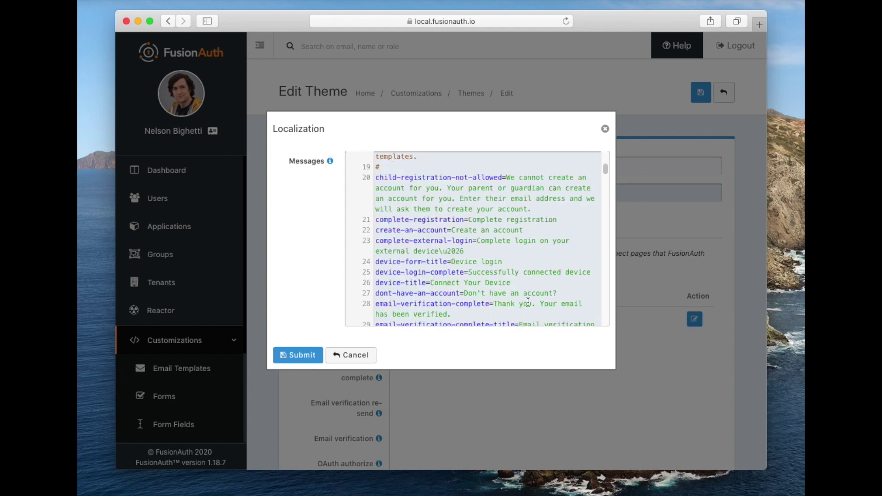
{"action": "scroll", "coordinate": [528, 302], "scroll_direction": "down", "scroll_amount": 12}
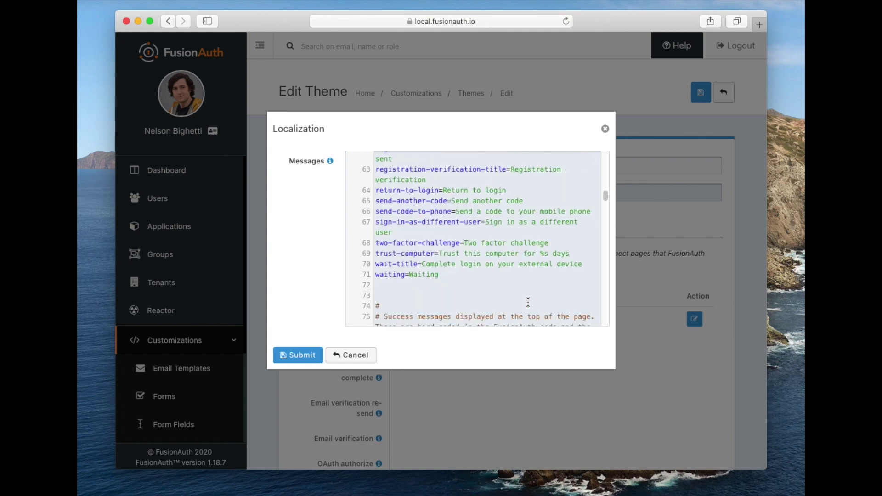
{"action": "scroll", "coordinate": [528, 302], "scroll_direction": "down", "scroll_amount": 12}
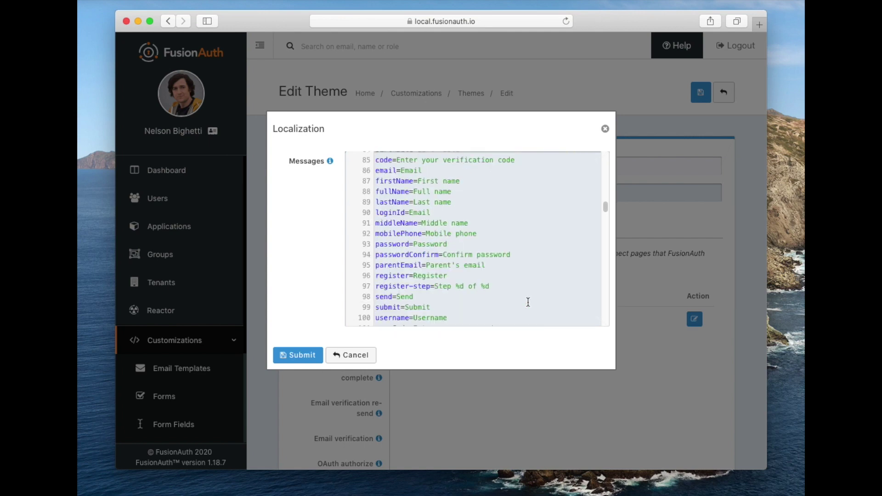
{"action": "scroll", "coordinate": [528, 302], "scroll_direction": "up", "scroll_amount": 7}
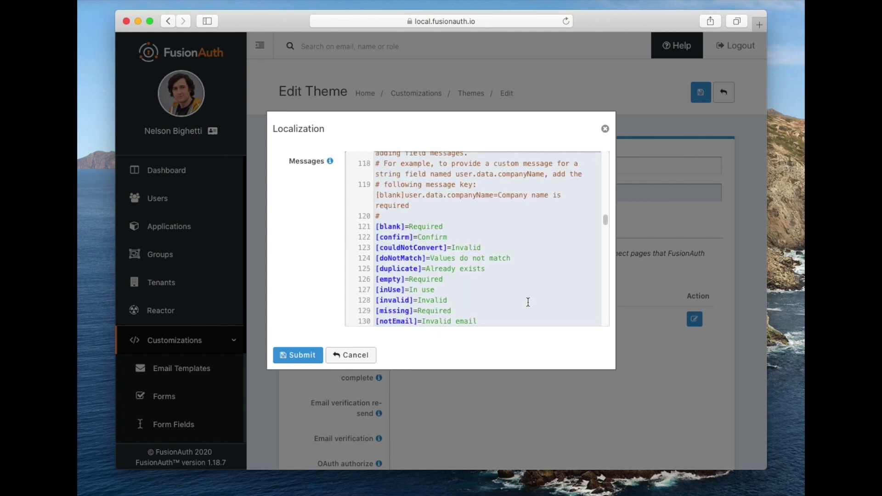
{"action": "scroll", "coordinate": [528, 302], "scroll_direction": "down", "scroll_amount": 2}
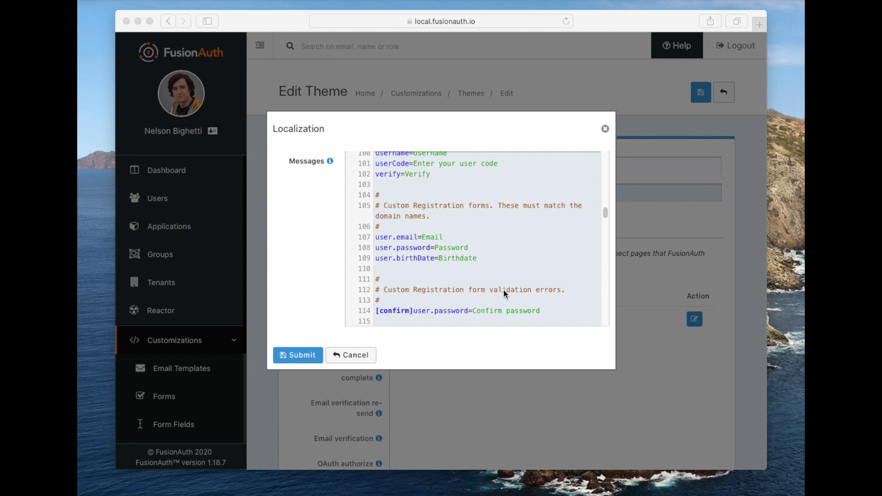
Paste first name, mobile phone, price and area field labels after birthDate, plus a custom errors section
{"action": "left_click", "coordinate": [478, 262]}
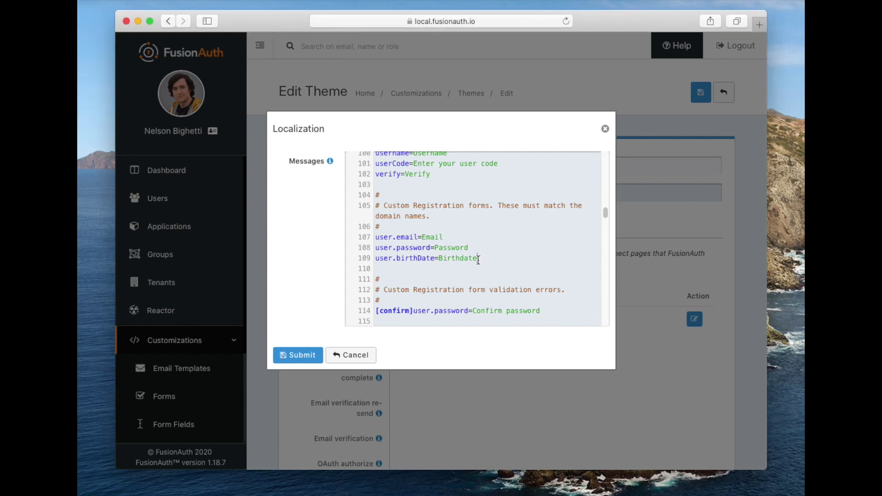
{"action": "type", "text": "user.firstName=Your first name user.mobilePhone=Your mobile phone number registration.data.minprice=Minimum price registration.data.maxprice=Maximum price registration.data.geographicarea=Where are you looking"}
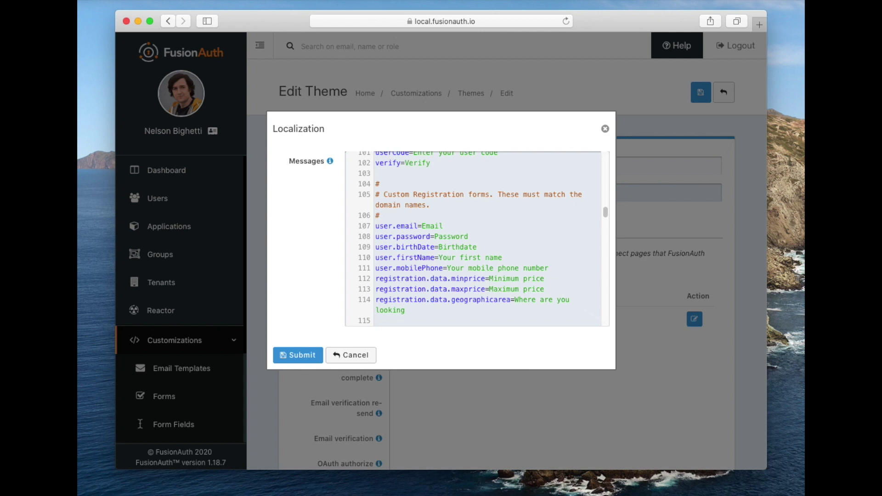
{"action": "key", "text": "super+v"}
Add minprice and maxprice errors: 'Minimum home price required' and 'Maximum home price required'
{"action": "left_click", "coordinate": [548, 307]}
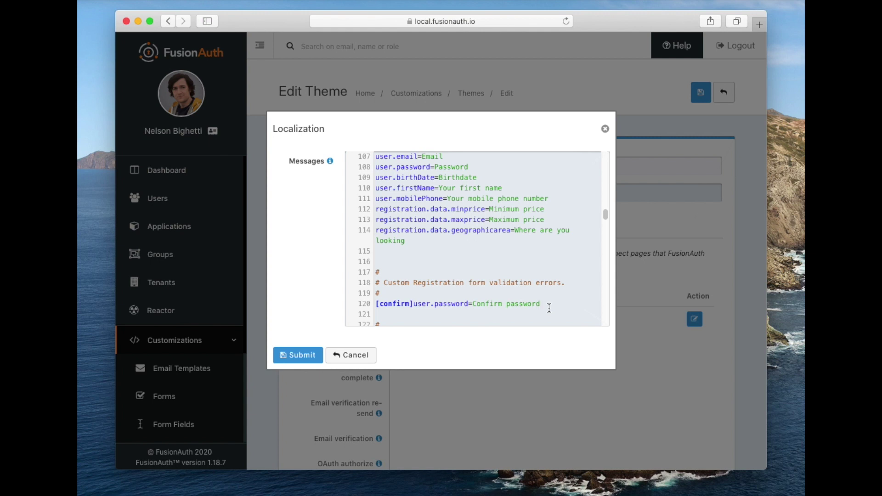
{"action": "key", "text": "Return"}
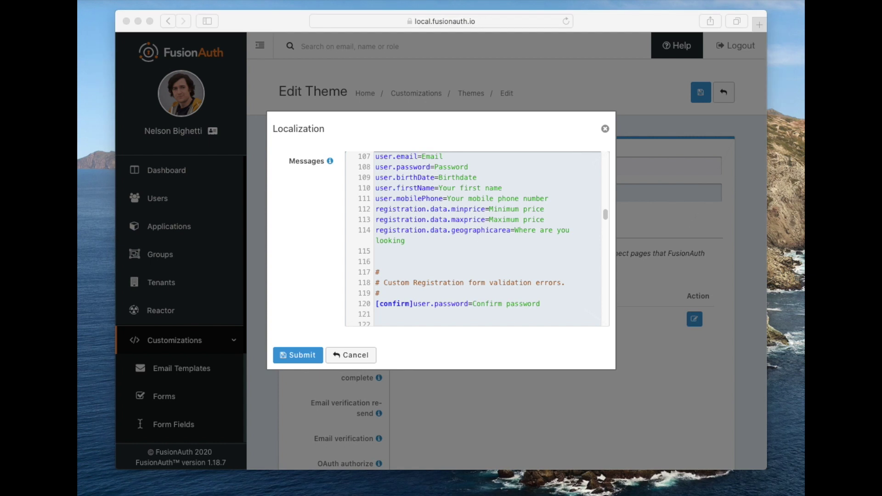
{"action": "left_click", "coordinate": [493, 314]}
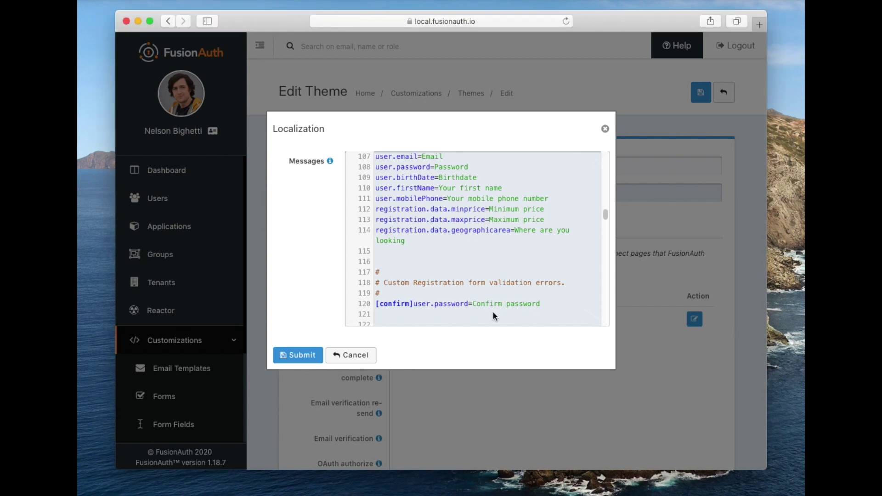
{"action": "type", "text": "[invalid]registration.data.minprice=Minimum home price required [invalid]registration.data.maxprice=Maximum home price required"}
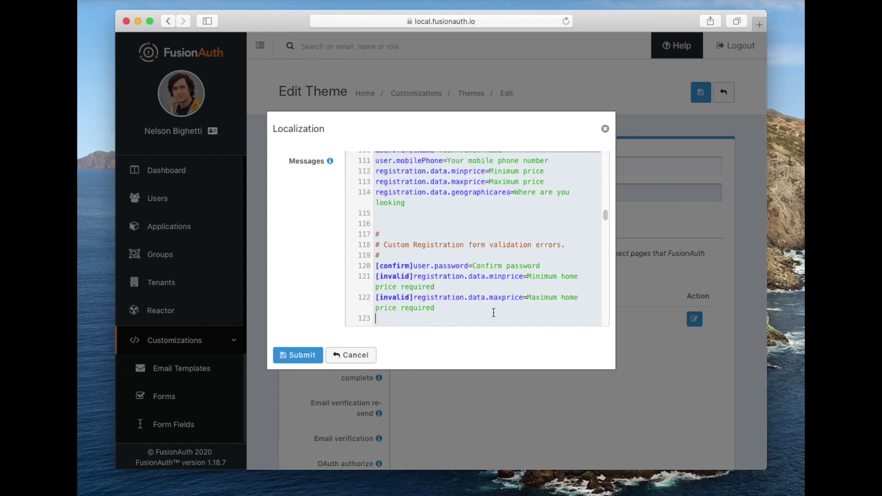
{"action": "scroll", "coordinate": [493, 313], "scroll_direction": "down", "scroll_amount": 3}
{"action": "scroll", "coordinate": [494, 313], "scroll_direction": "down", "scroll_amount": 3}
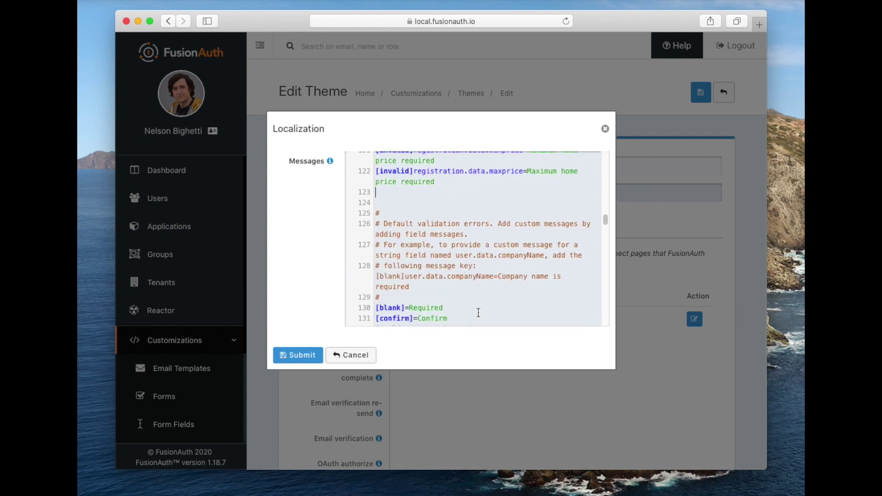
{"action": "scroll", "coordinate": [463, 313], "scroll_direction": "down", "scroll_amount": 1}
{"action": "scroll", "coordinate": [463, 320], "scroll_direction": "down", "scroll_amount": 1}
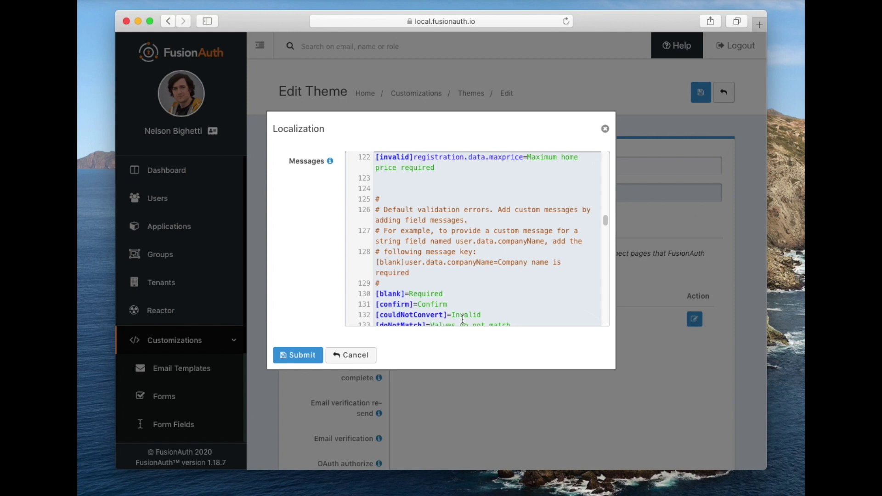
{"action": "scroll", "coordinate": [413, 239], "scroll_direction": "up", "scroll_amount": 2}
{"action": "left_click", "coordinate": [406, 212]}
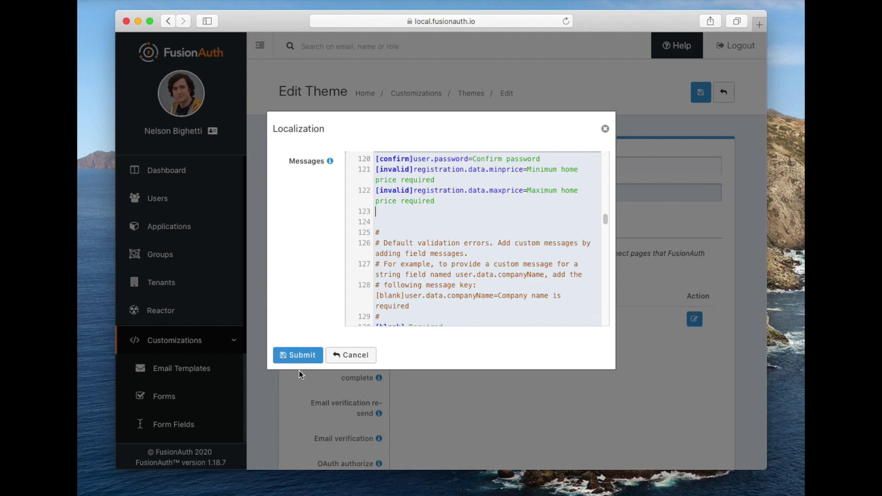
Submit the edited Default messages in the Localization dialog
{"action": "left_click", "coordinate": [297, 356]}
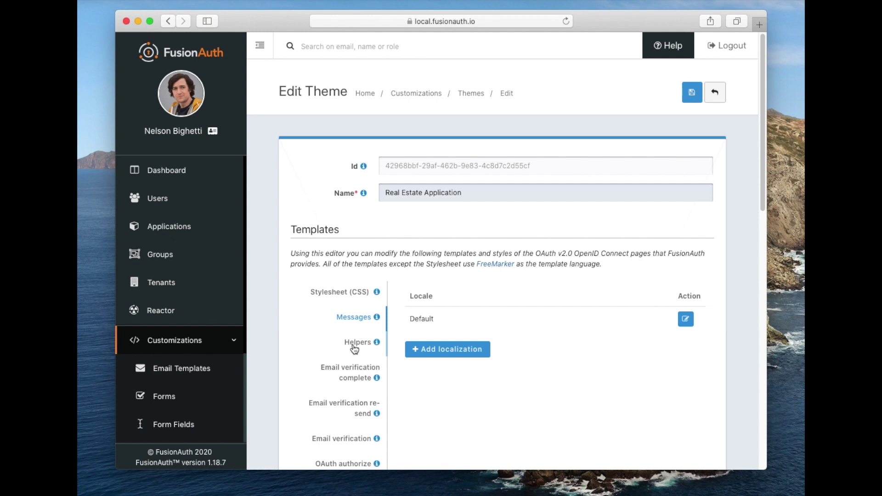
{"action": "left_click", "coordinate": [367, 345]}
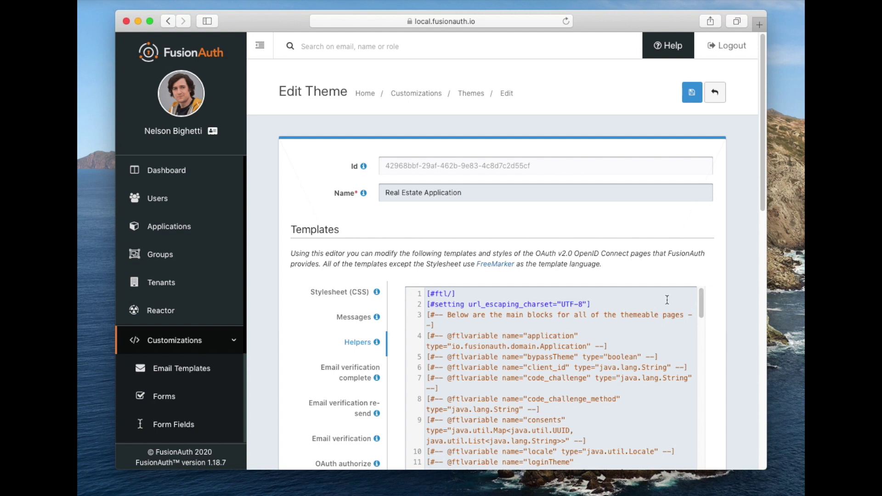
{"action": "left_click_drag", "start_coordinate": [762, 200], "coordinate": [762, 267]}
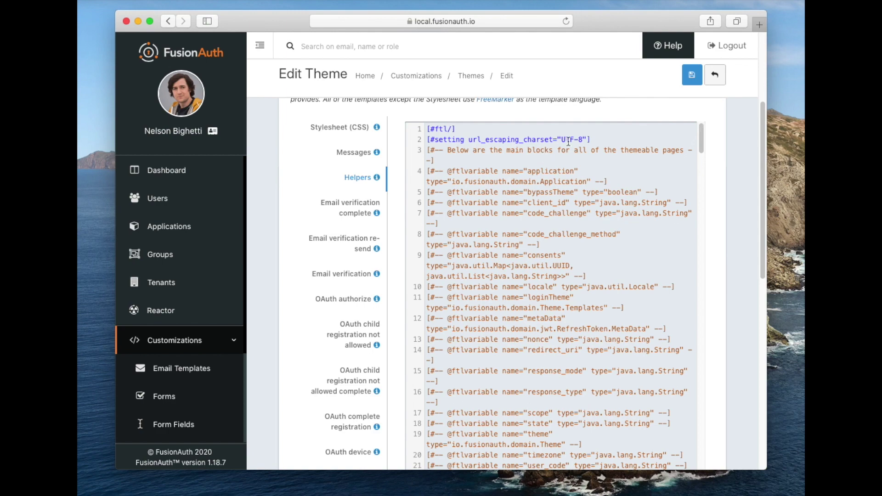
{"action": "left_click_drag", "start_coordinate": [702, 145], "coordinate": [708, 474]}
{"action": "scroll", "coordinate": [635, 339], "scroll_direction": "down", "scroll_amount": 10}
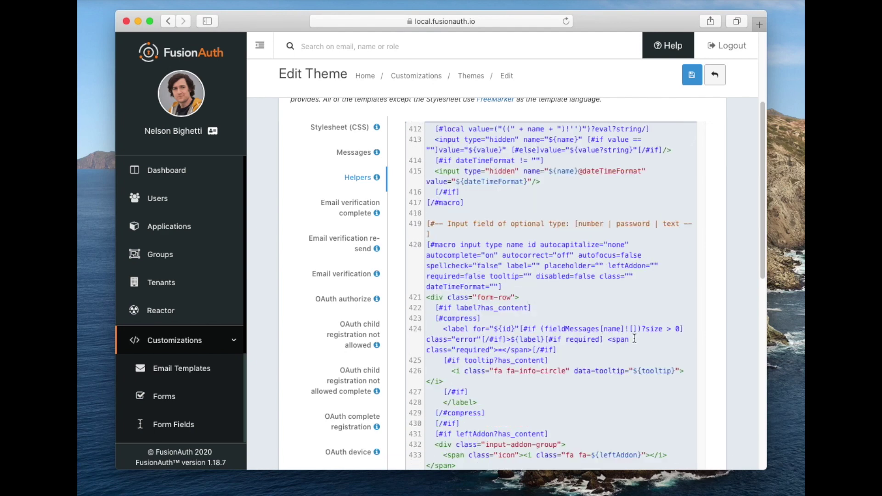
{"action": "scroll", "coordinate": [634, 339], "scroll_direction": "down", "scroll_amount": 7}
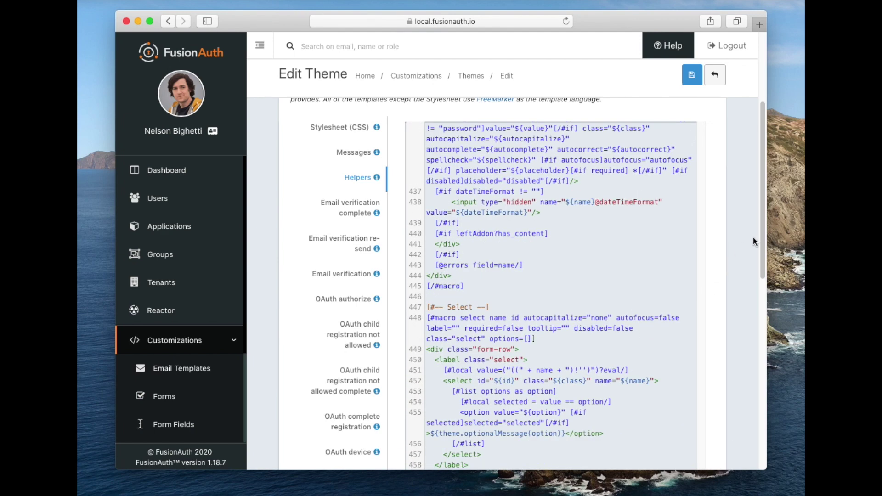
{"action": "scroll", "coordinate": [761, 241], "scroll_direction": "down", "scroll_amount": 5}
{"action": "left_click_drag", "start_coordinate": [703, 393], "coordinate": [710, 470]}
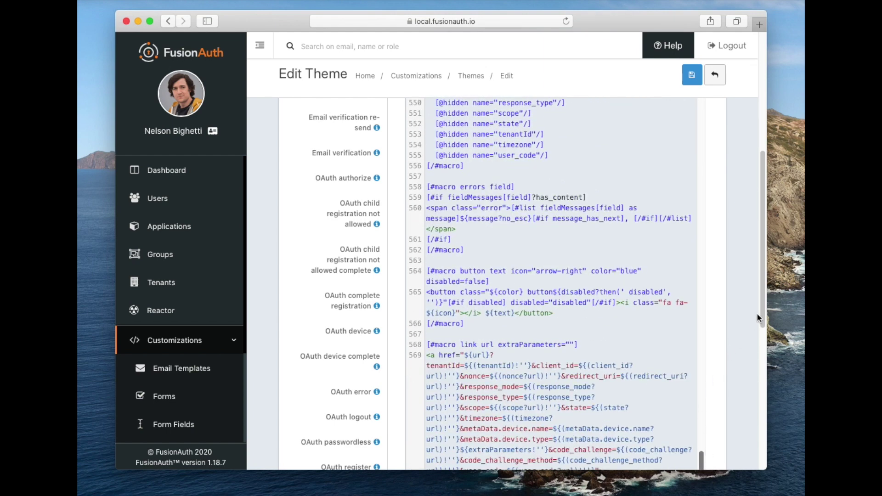
{"action": "scroll", "coordinate": [765, 329], "scroll_direction": "down", "scroll_amount": 2}
{"action": "scroll", "coordinate": [765, 329], "scroll_direction": "down", "scroll_amount": 4}
{"action": "scroll", "coordinate": [698, 294], "scroll_direction": "down", "scroll_amount": 8}
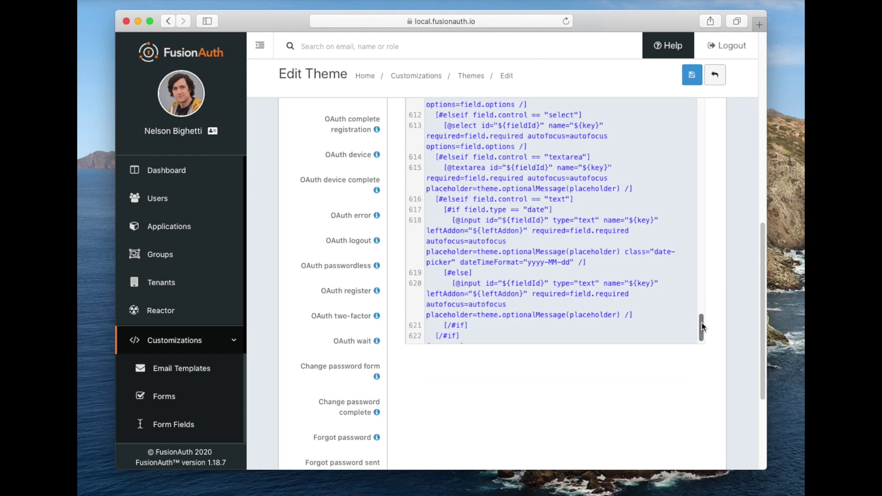
{"action": "scroll", "coordinate": [648, 293], "scroll_direction": "up", "scroll_amount": 6}
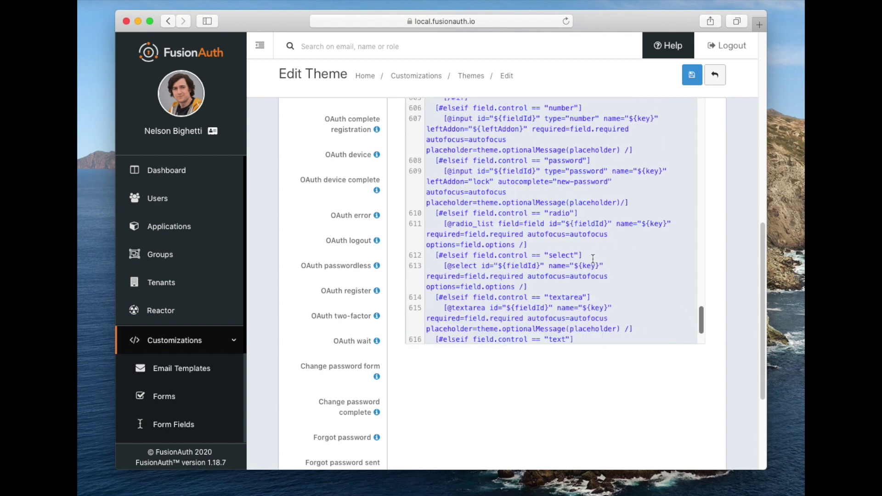
{"action": "scroll", "coordinate": [593, 259], "scroll_direction": "up", "scroll_amount": 4}
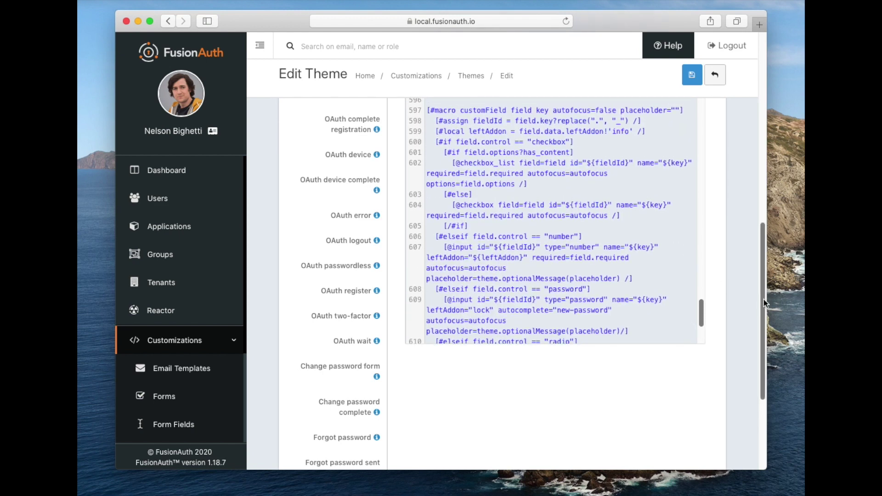
{"action": "scroll", "coordinate": [761, 285], "scroll_direction": "up", "scroll_amount": 2}
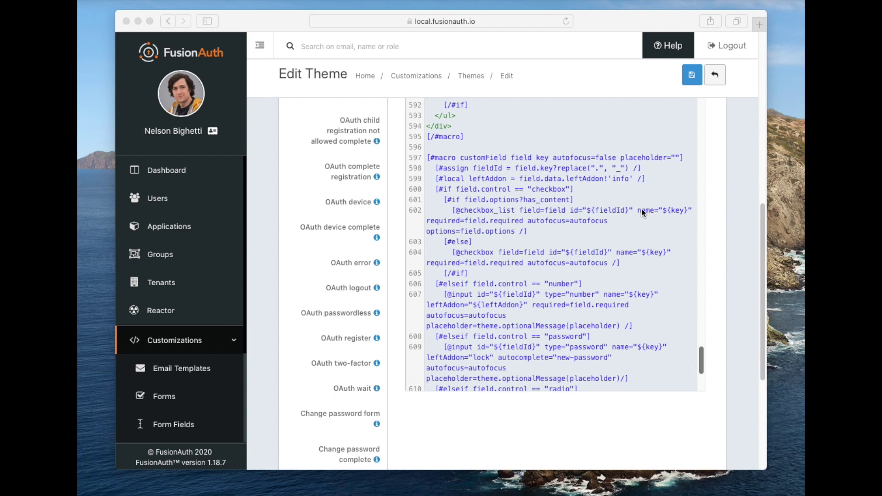
Paste per-field label blocks after line 598, such as 'Where are you looking?' and 'Minimum home price:'
{"action": "left_click", "coordinate": [643, 168]}
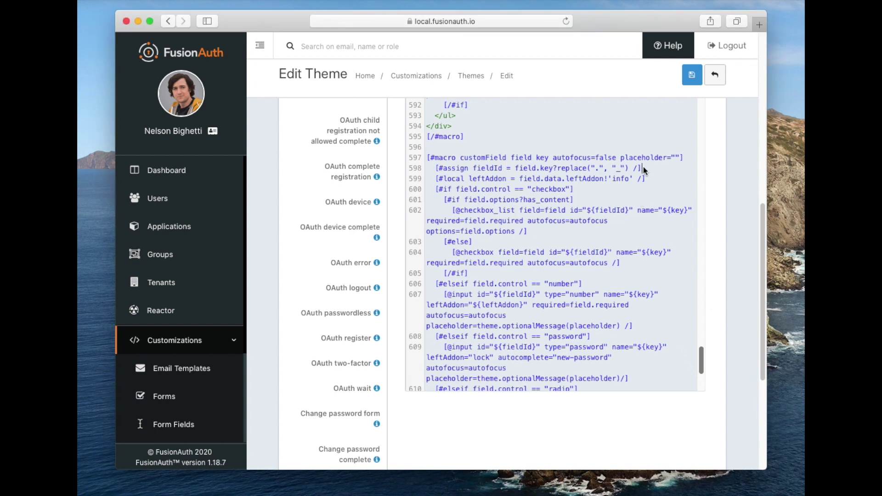
{"action": "key", "text": "Return"}
{"action": "key", "text": "super+v"}
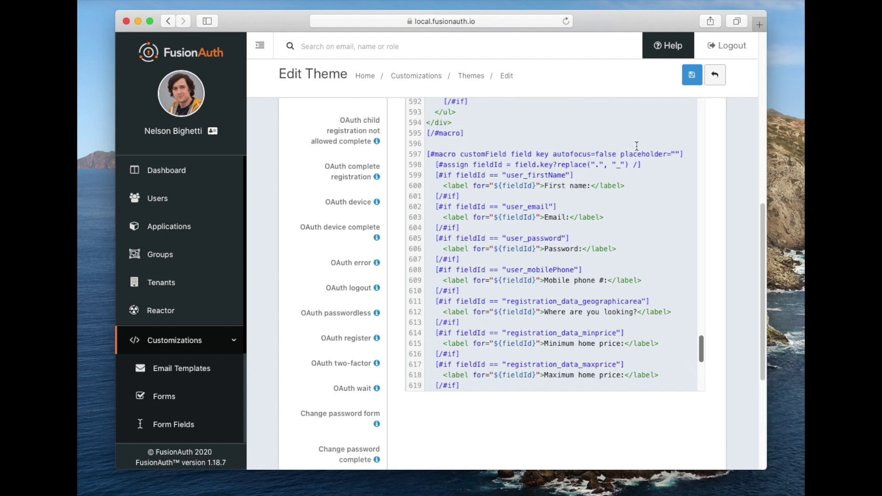
Save the theme, then view Pied Piper's application details and select its Registration URL
{"action": "left_click", "coordinate": [686, 79]}
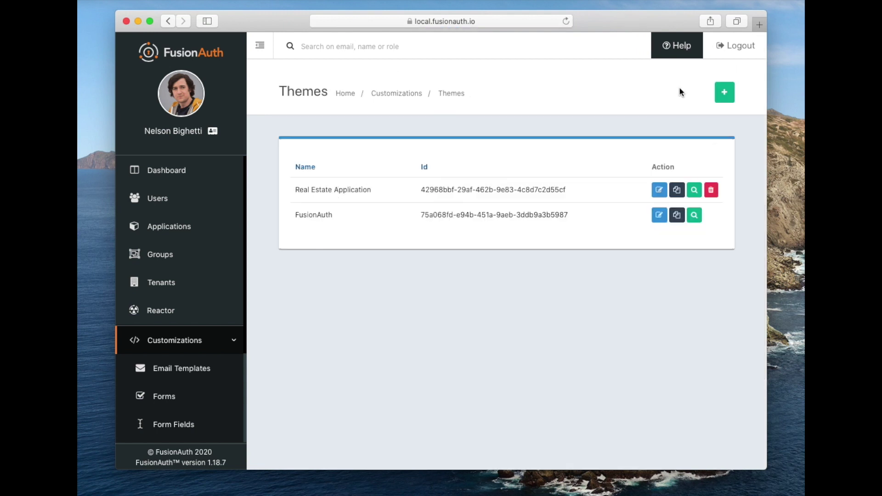
{"action": "left_click", "coordinate": [182, 228]}
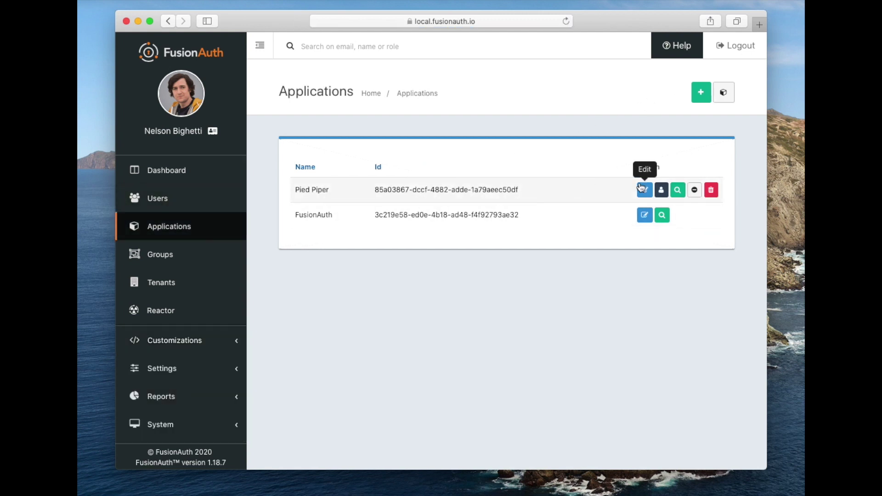
{"action": "left_click", "coordinate": [677, 191]}
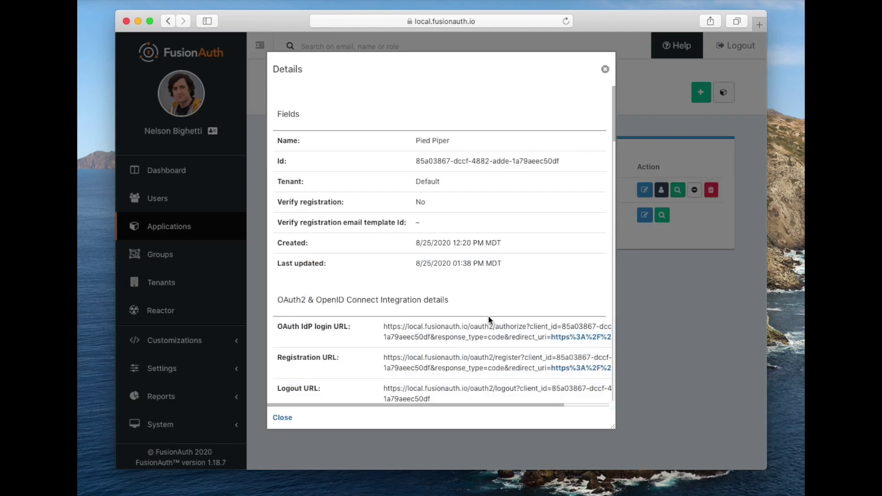
{"action": "left_click_drag", "start_coordinate": [384, 356], "coordinate": [610, 368]}
{"action": "key", "text": "super+c"}
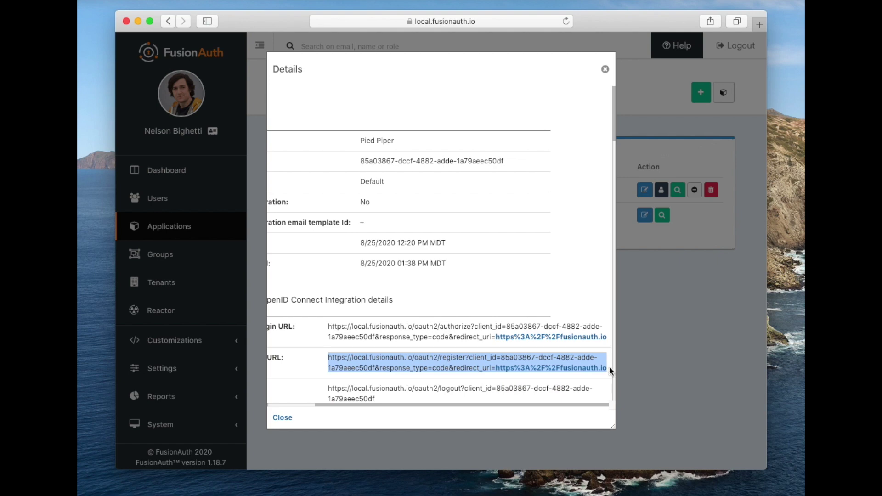
Load the Pied Piper registration URL in a new private Safari window
{"action": "key", "text": "super+shift+n"}
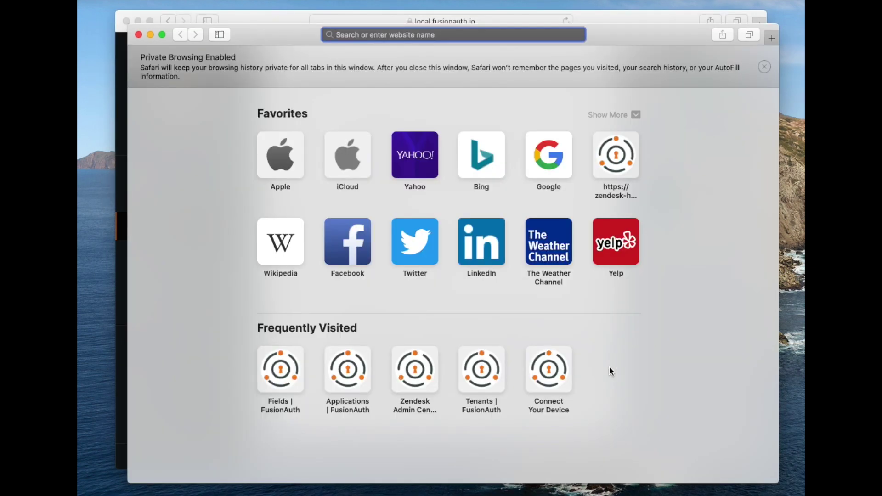
{"action": "key", "text": "super+v"}
{"action": "key", "text": "Return"}
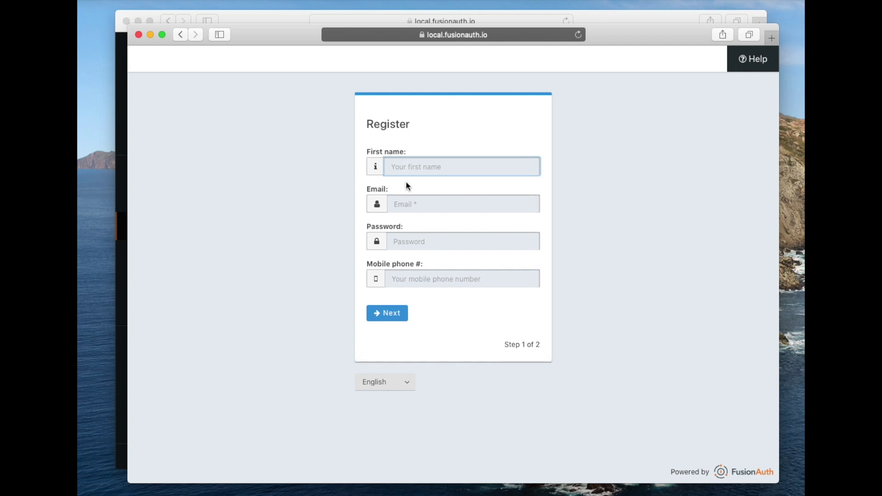
Fill step 1 with the test user's first name, example.com email, a password and mobile phone
{"action": "left_click", "coordinate": [388, 230]}
{"action": "left_click", "coordinate": [375, 194]}
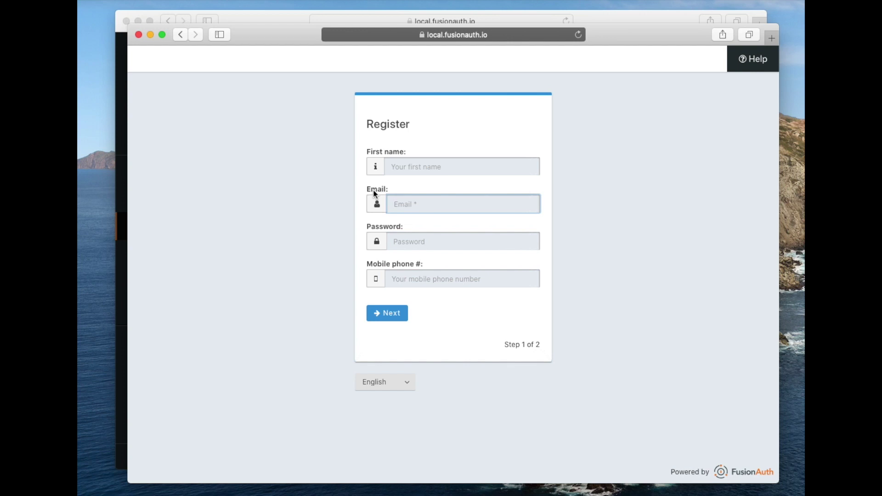
{"action": "left_click", "coordinate": [377, 153]}
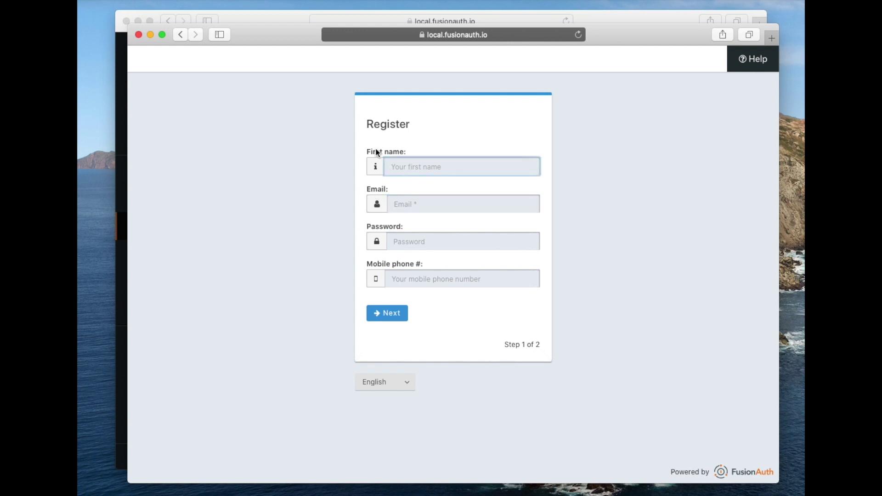
{"action": "type", "text": "Dann"}
{"action": "type", "text": "iel"}
{"action": "key", "text": "Tab"}
{"action": "type", "text": "dan2@"}
{"action": "key", "text": "BackSpace"}
{"action": "type", "text": "@example.com"}
{"action": "key", "text": "Tab"}
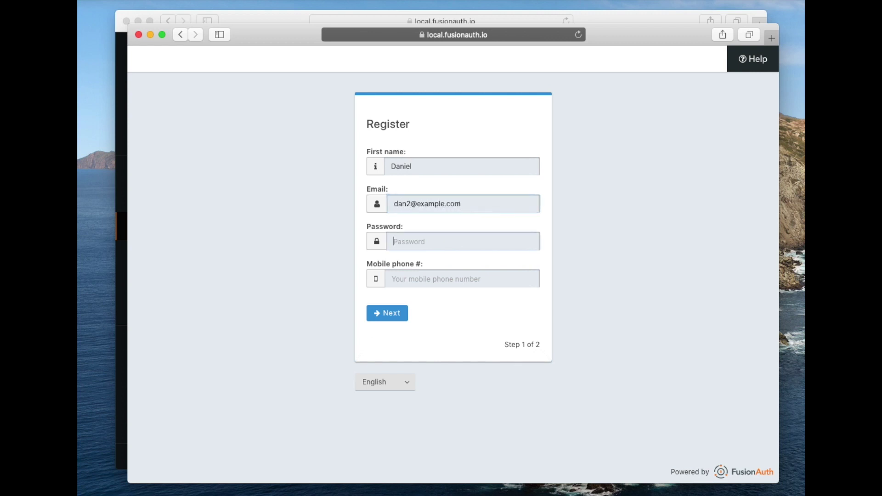
{"action": "type", "text": "password"}
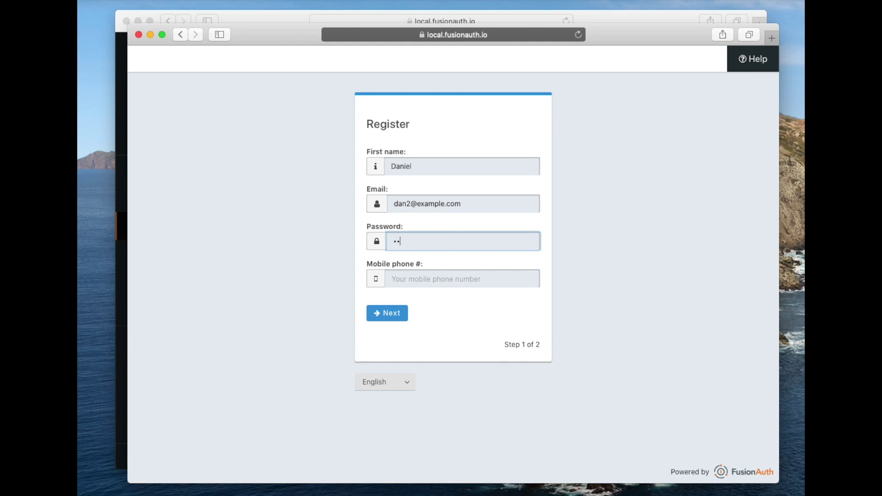
{"action": "key", "text": "Tab"}
{"action": "type", "text": "3035551212"}
Submit step 2 of Pied Piper's registration with blank prices to show the home price required messages, then close the Details dialog
{"action": "left_click", "coordinate": [375, 313]}
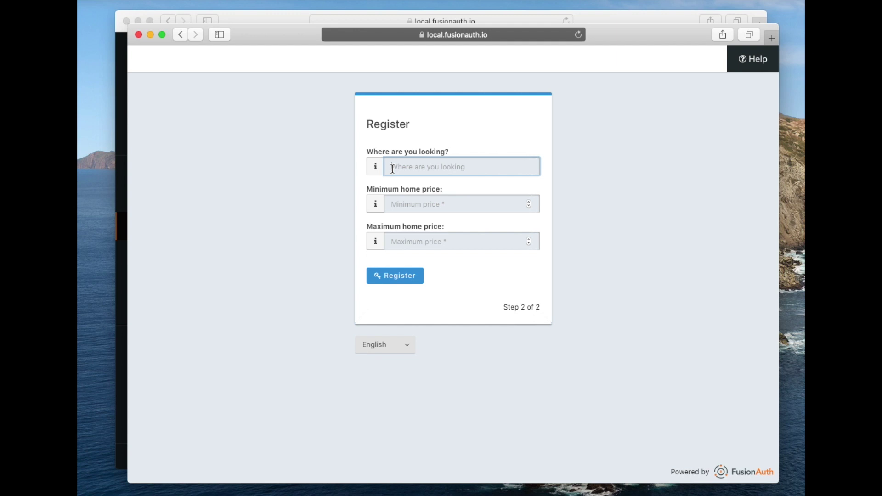
{"action": "left_click", "coordinate": [399, 276]}
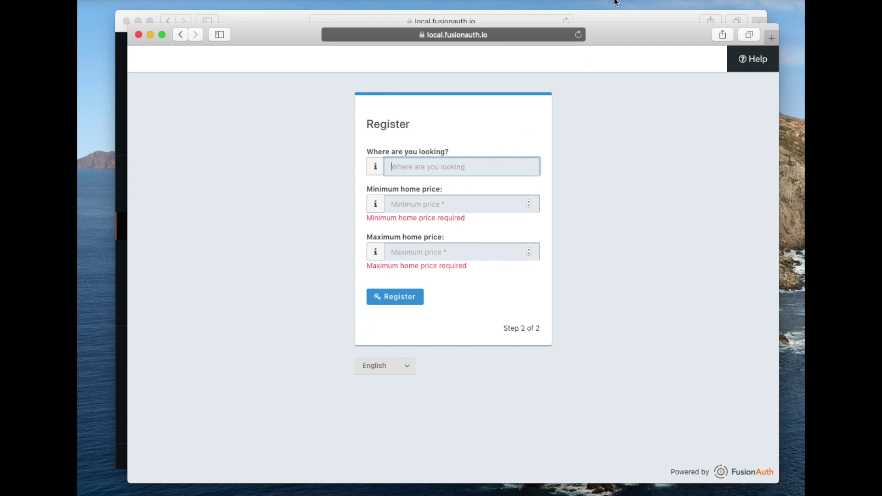
{"action": "left_click", "coordinate": [613, 16]}
{"action": "left_click", "coordinate": [602, 71]}
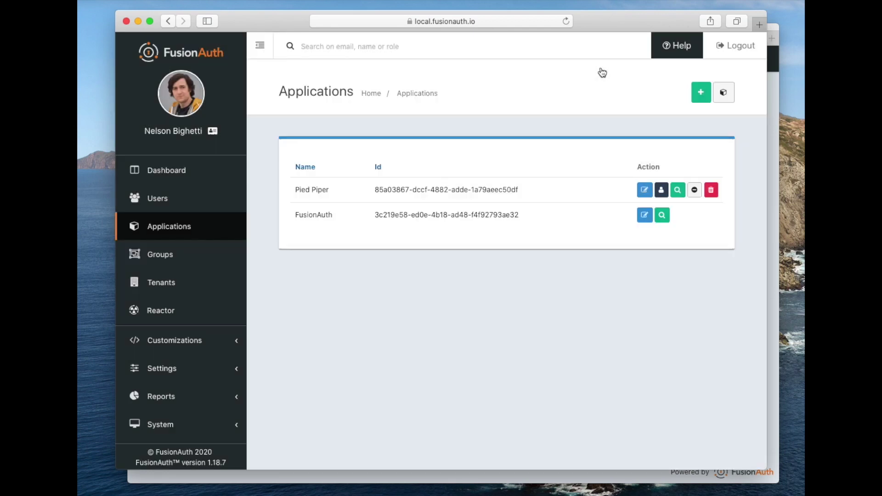